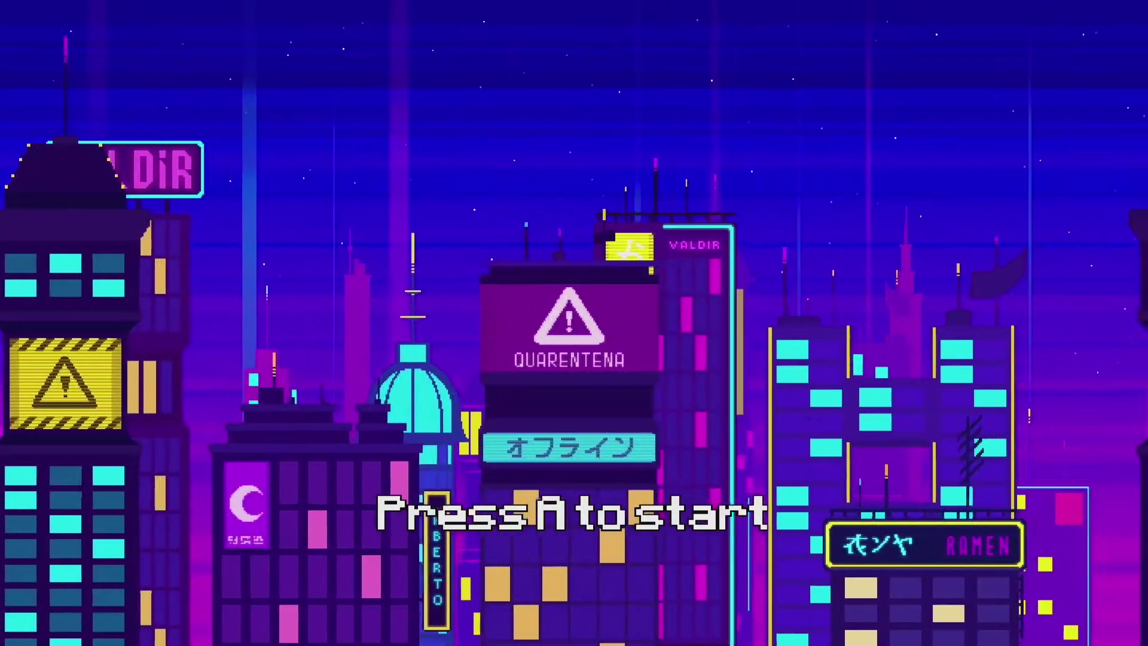
# Bring up the Xbox guide over the game, browse recent games, then close it.
pyautogui.press('super')
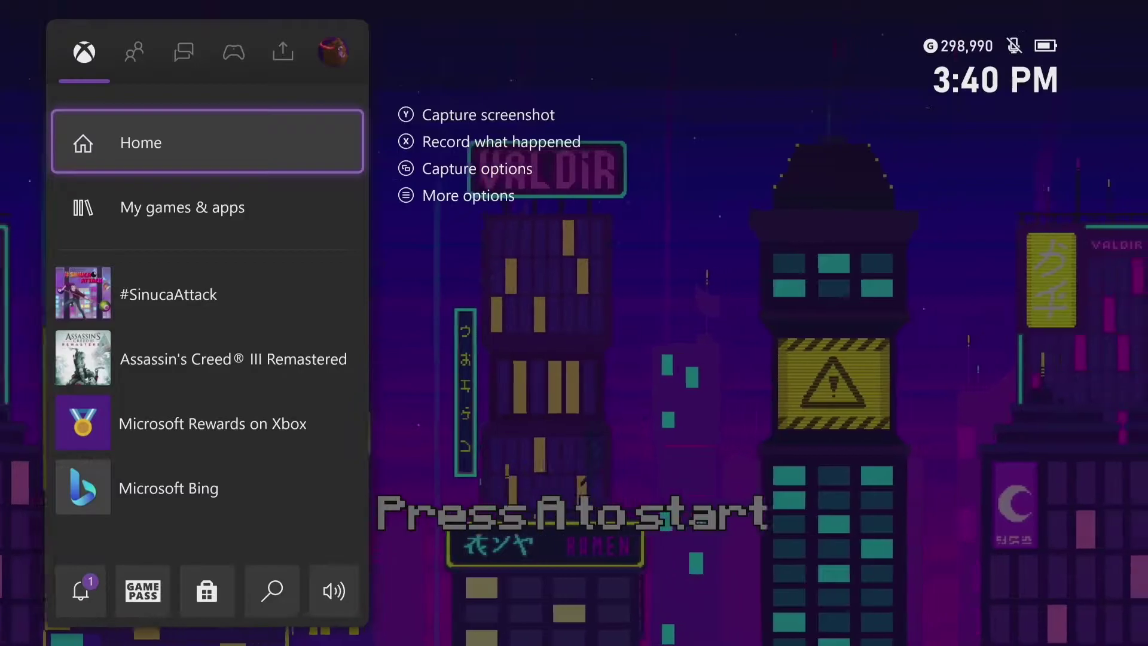
pyautogui.press('Down')
pyautogui.press('Down')
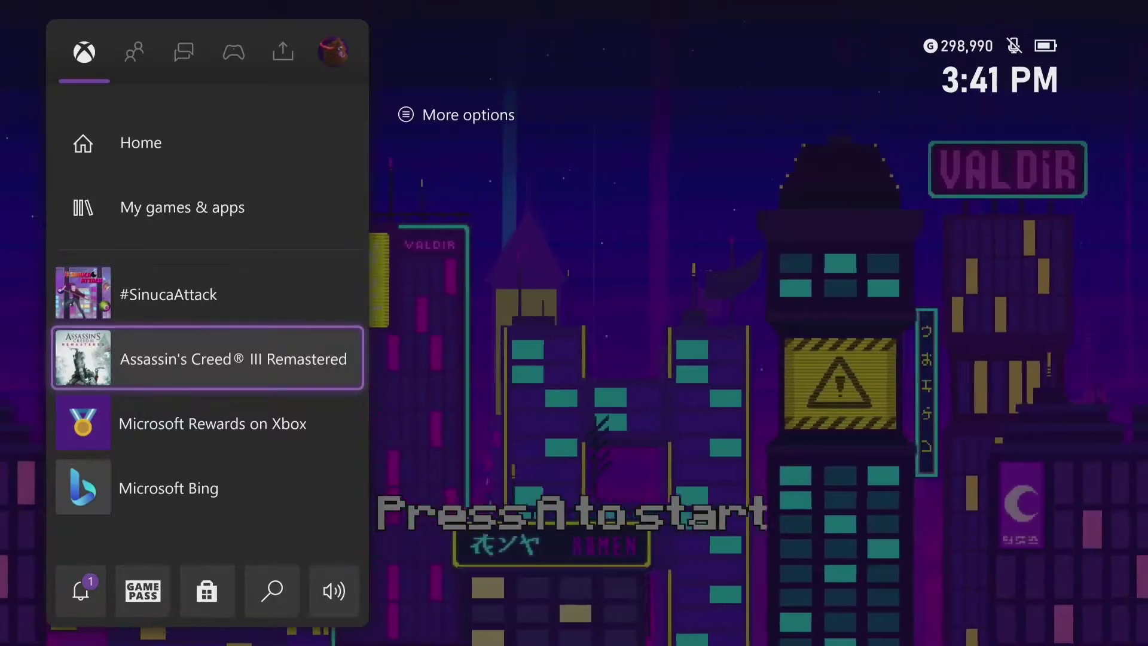
pyautogui.press('Escape')
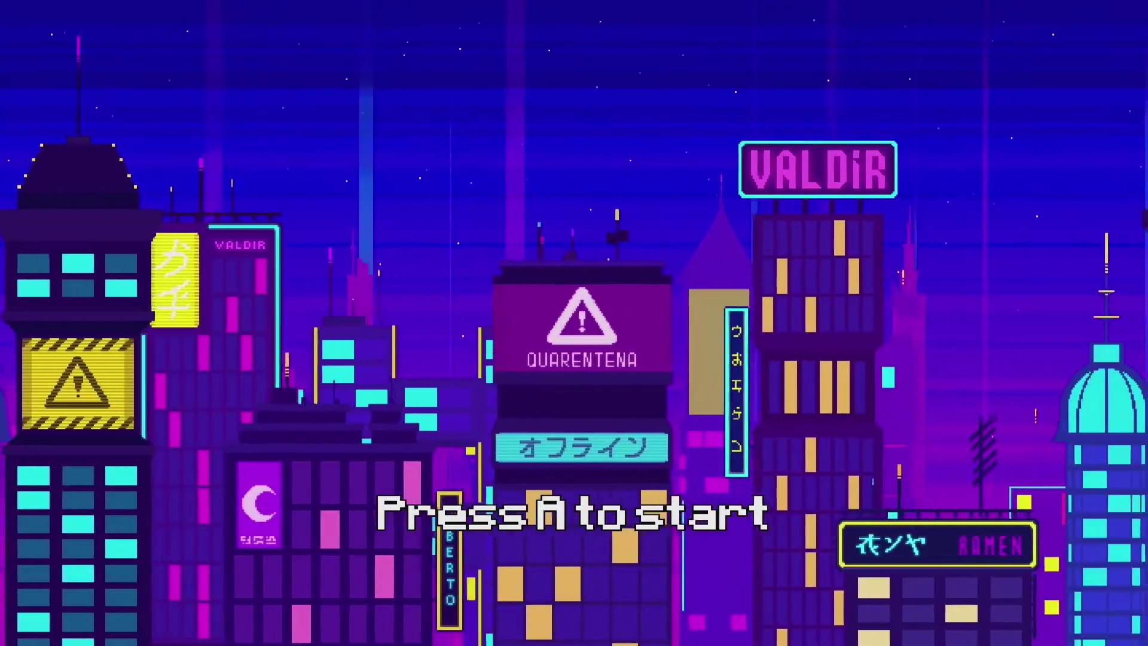
# Start with the signed-in profile, view the Controls page, then reach level select at 01.
pyautogui.press('a')
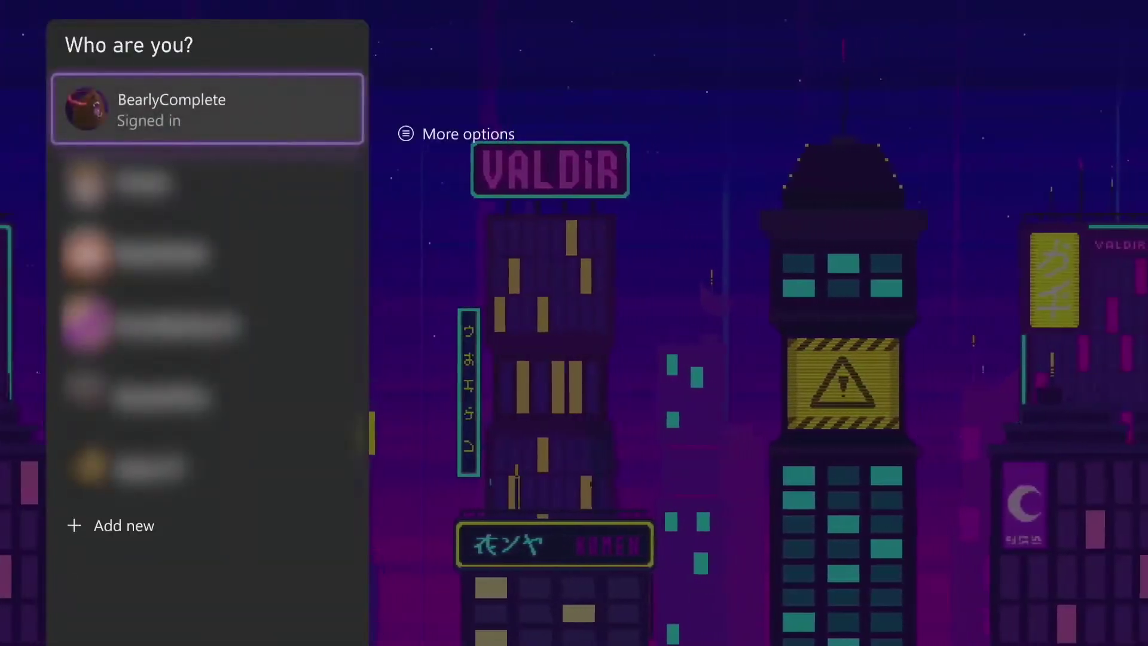
pyautogui.press('a')
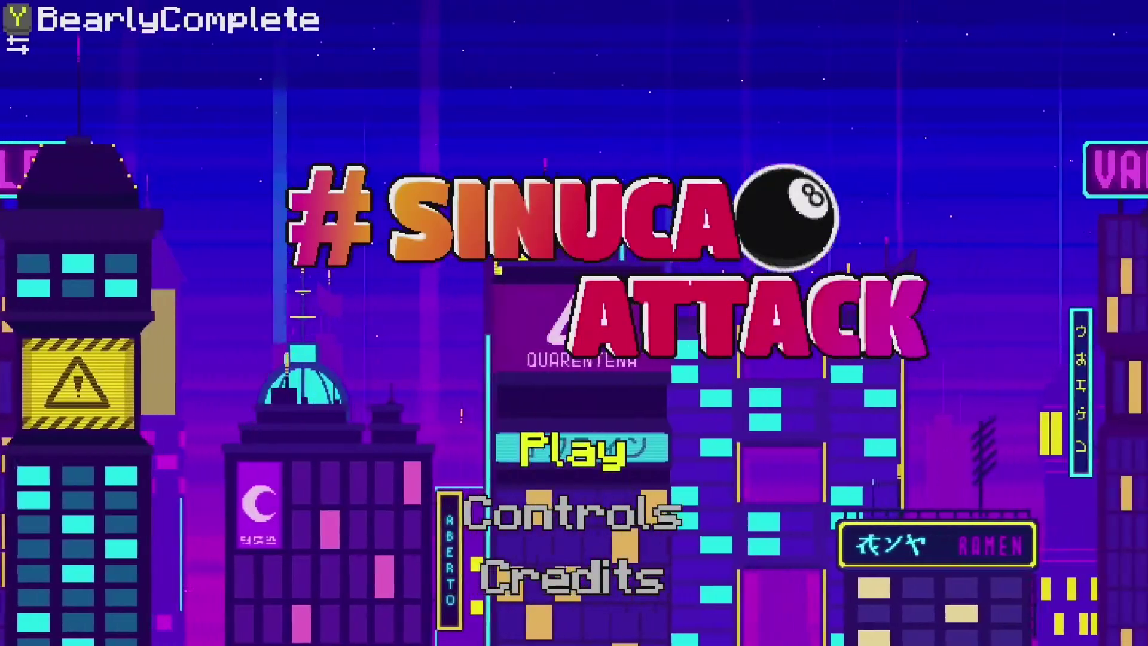
pyautogui.press('Down')
pyautogui.press('a')
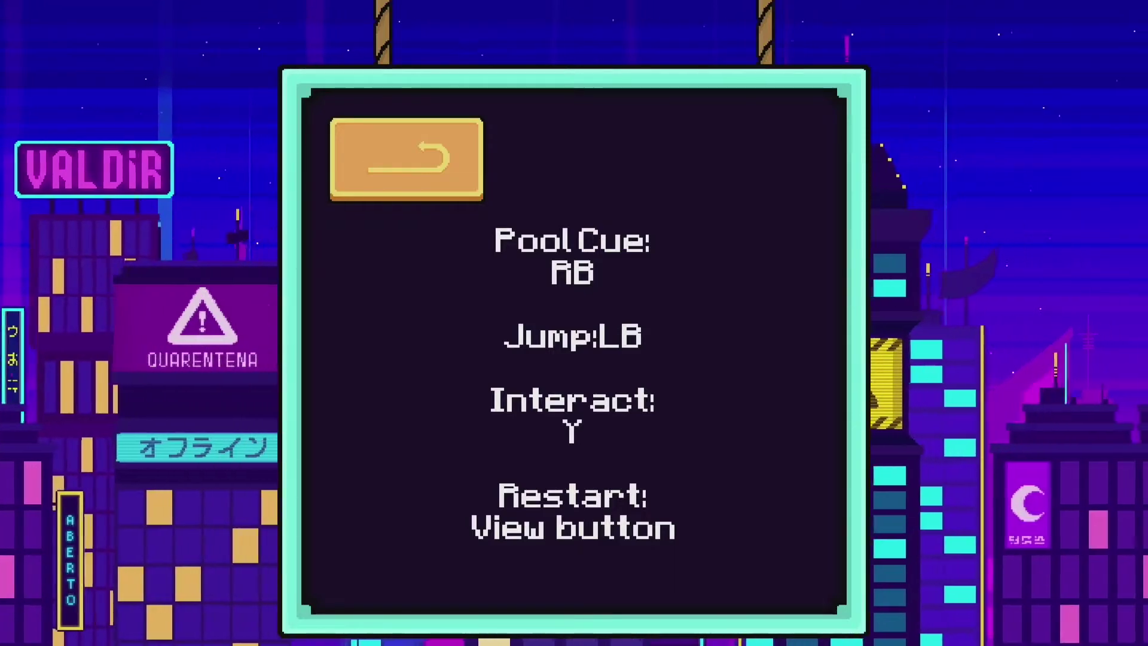
pyautogui.press('Escape')
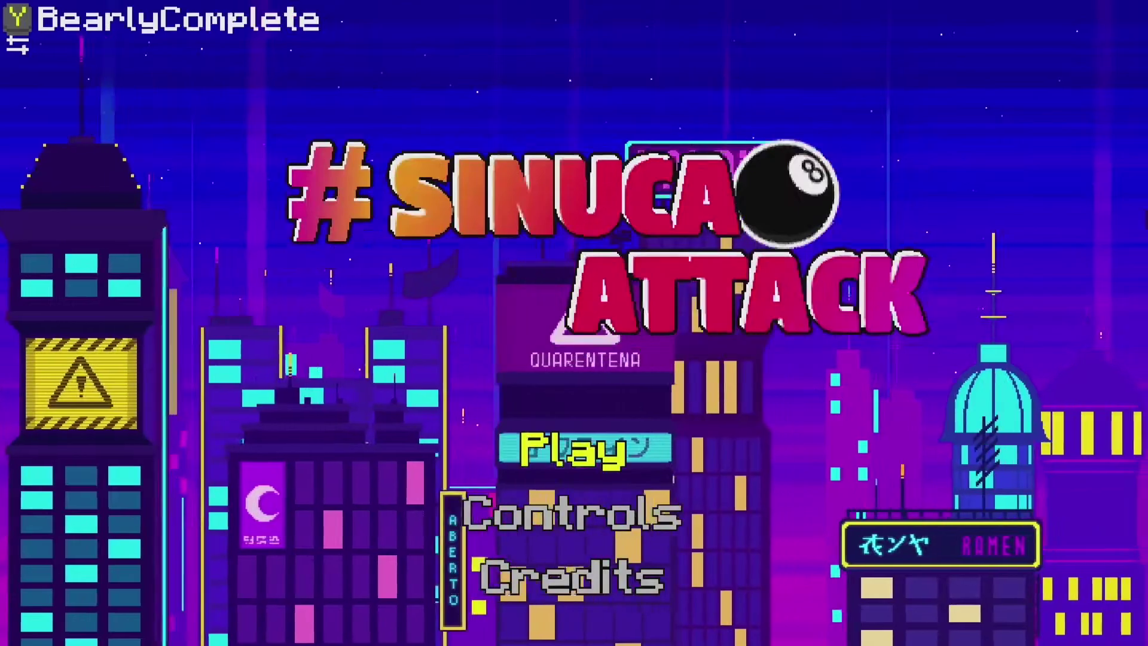
pyautogui.press('Return')
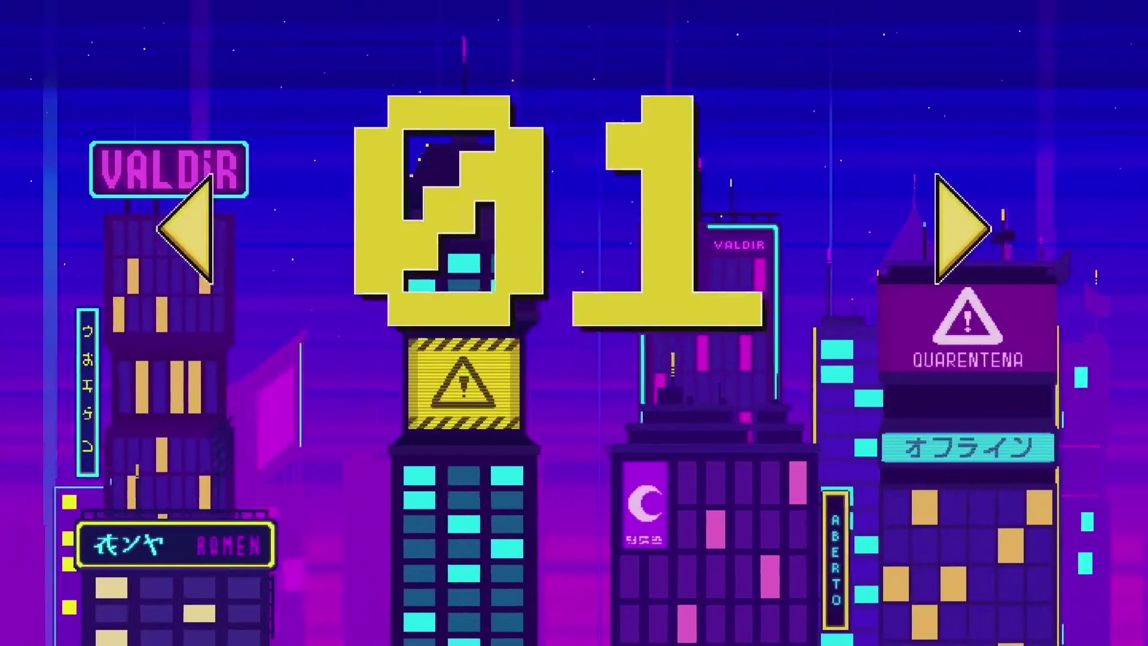
# Start level 01 and advance through its opening dialogue.
pyautogui.press('Return')
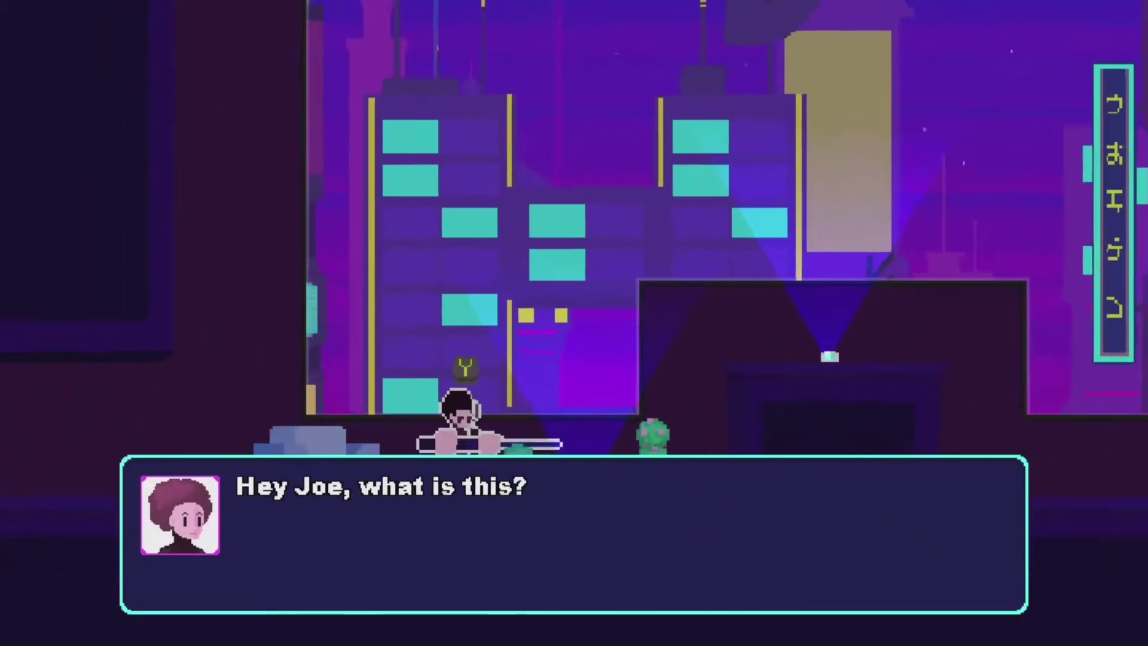
pyautogui.press('Return')
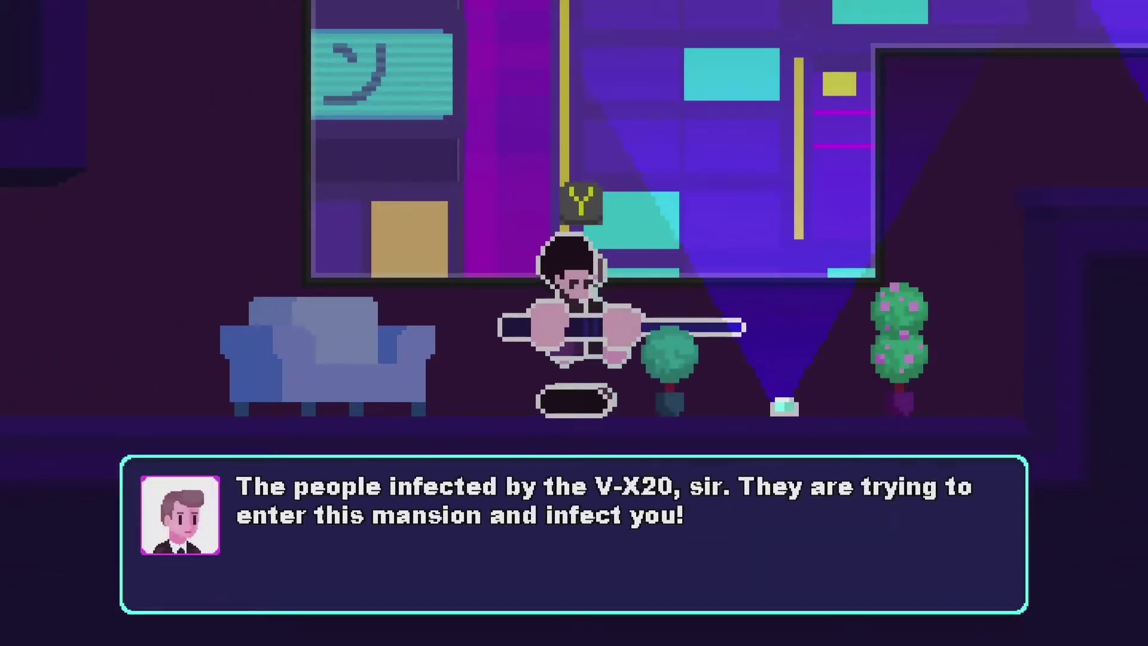
pyautogui.press('Return')
pyautogui.press('Return')
pyautogui.press('Return')
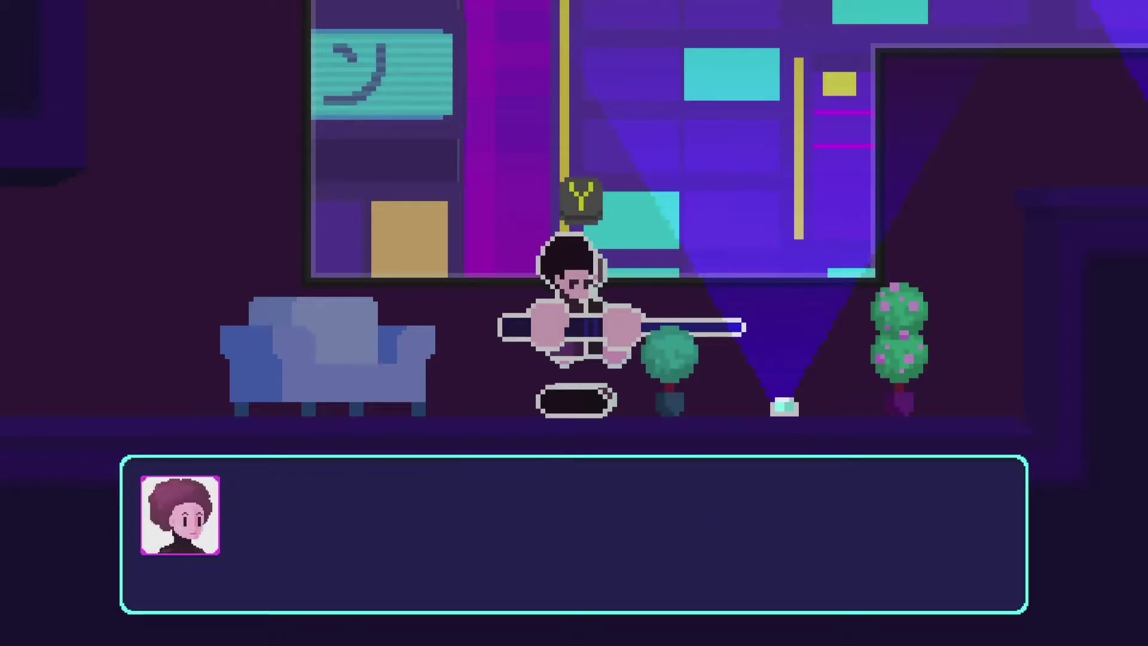
pyautogui.press('Return')
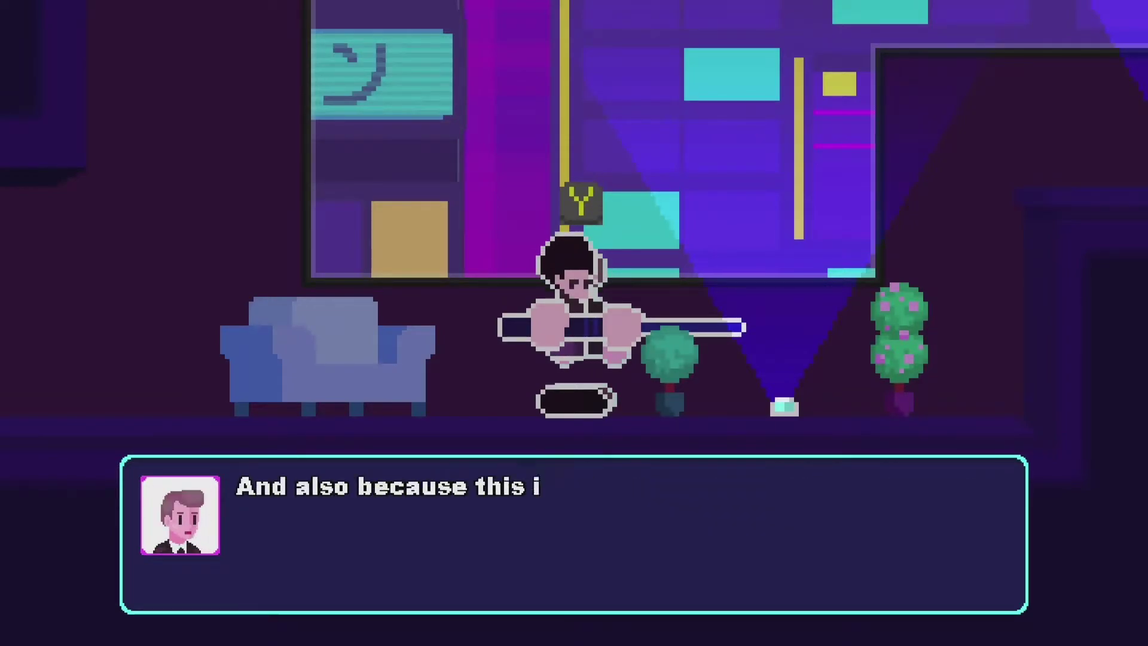
pyautogui.press('Return')
pyautogui.press('Return')
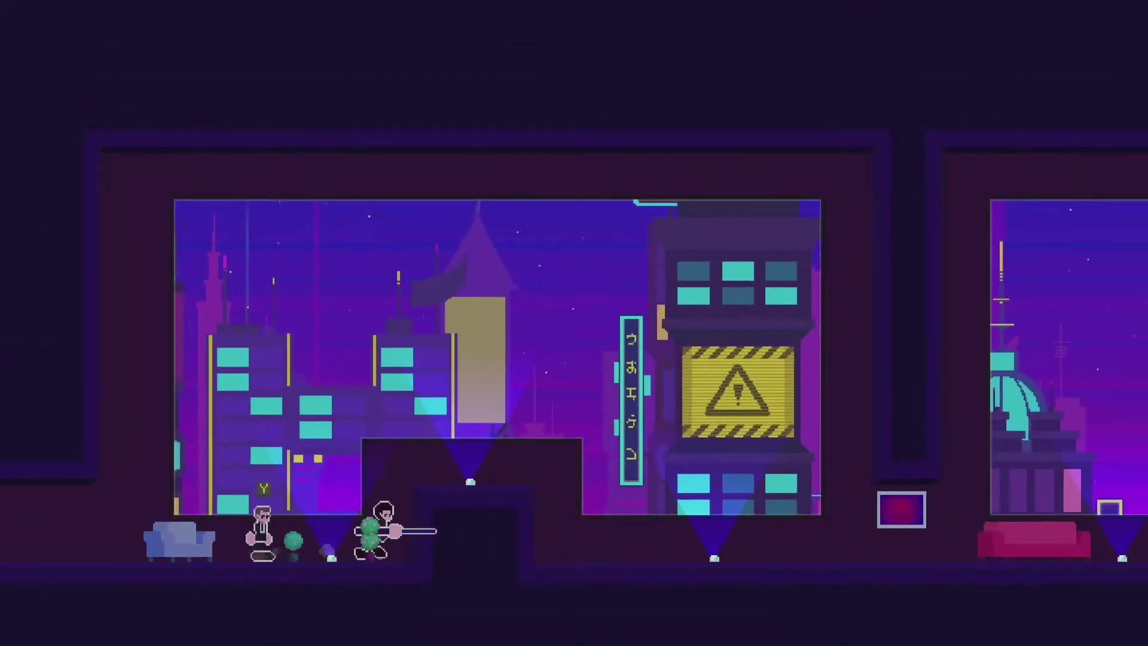
# Run right past the table, finish the tutorial dialogue, and jump toward the numbered ball.
pyautogui.press('Right')
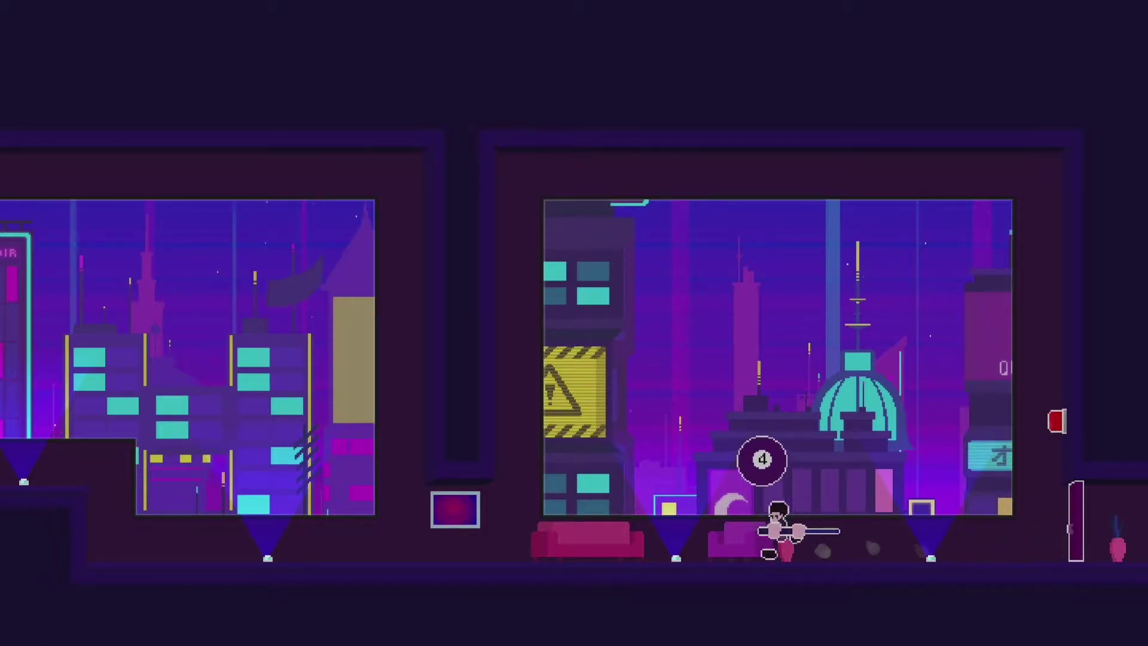
pyautogui.press('Right')
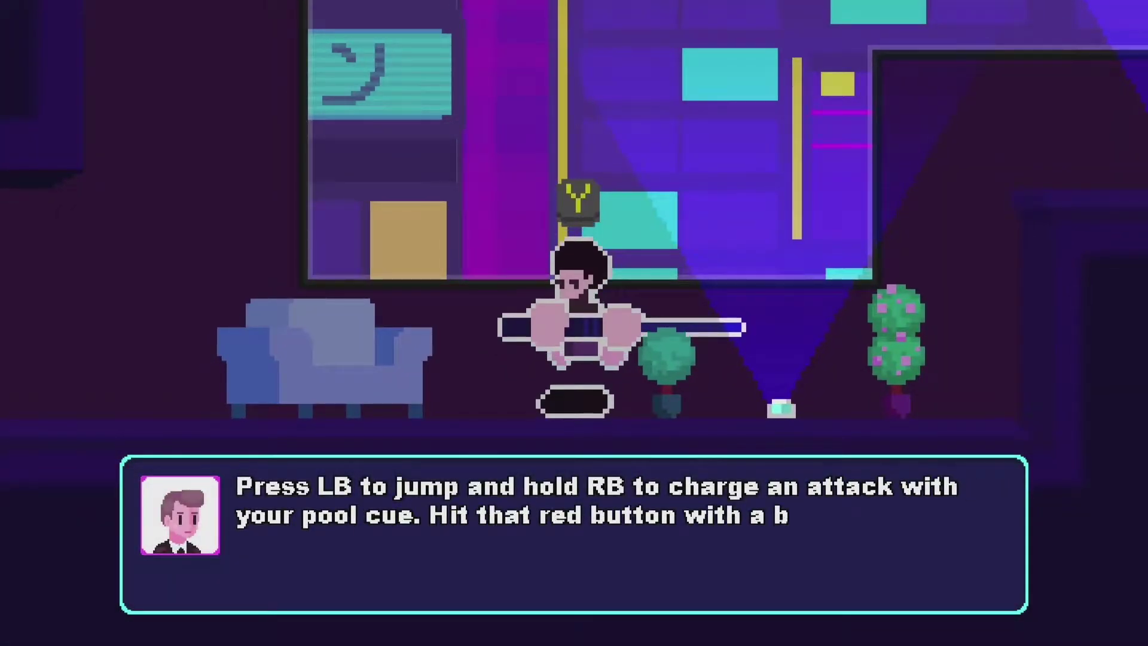
pyautogui.press('Return')
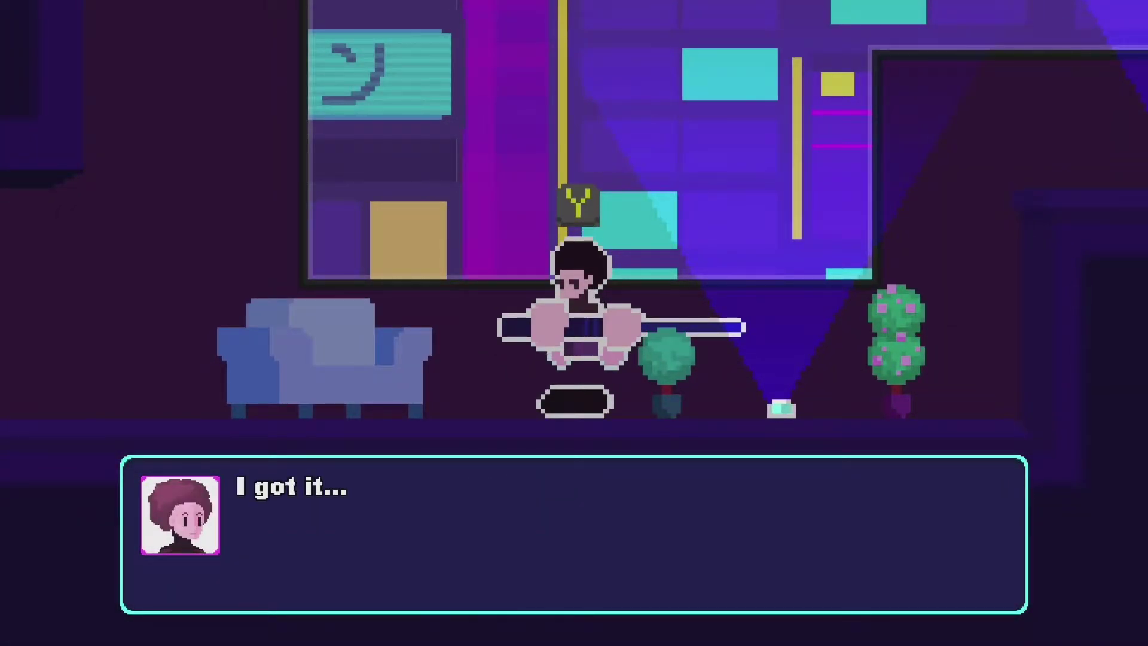
pyautogui.press('Return')
pyautogui.press('Right')
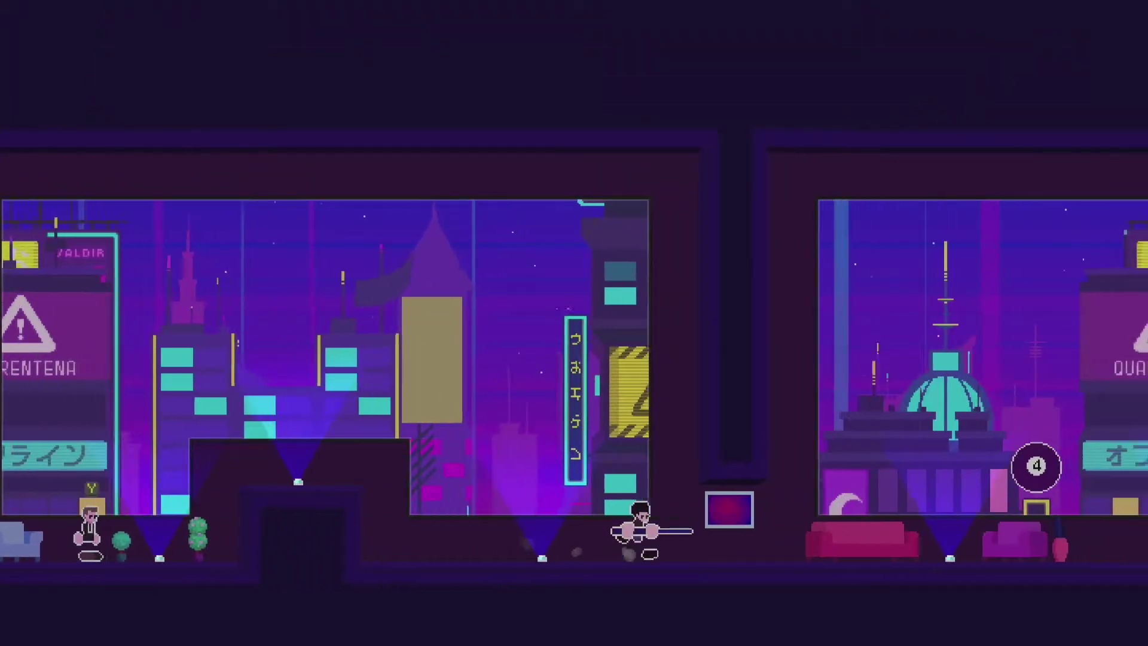
pyautogui.press('Right')
pyautogui.press('Up')
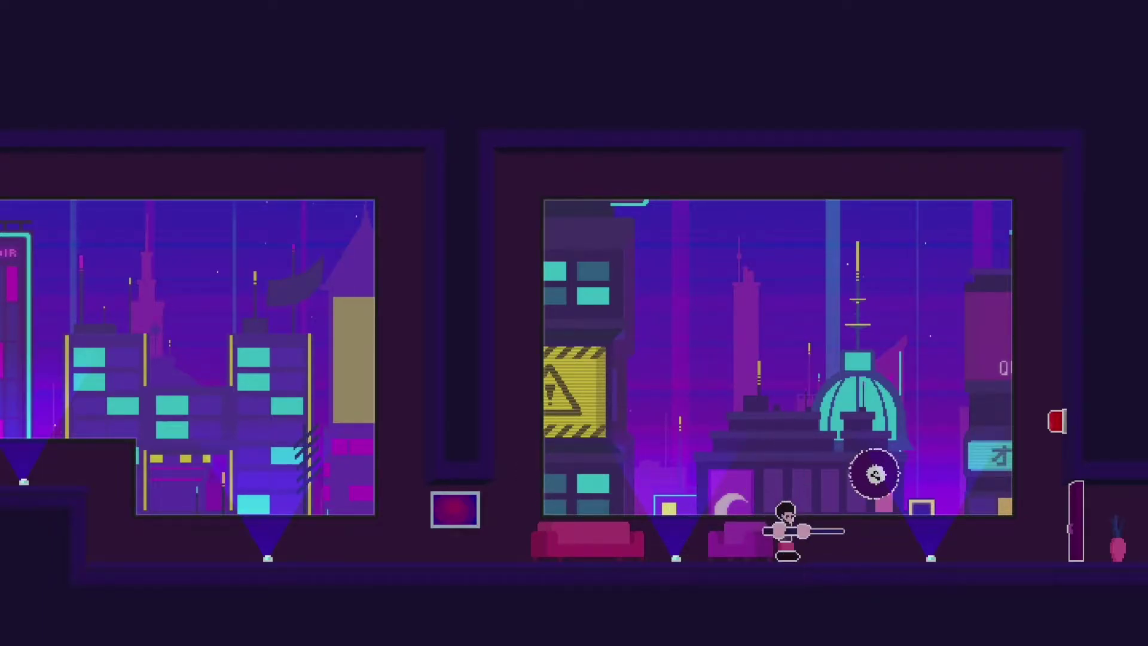
# Line up with and strike the ball to finish, then settle on Next in the completion menu.
pyautogui.press('Left')
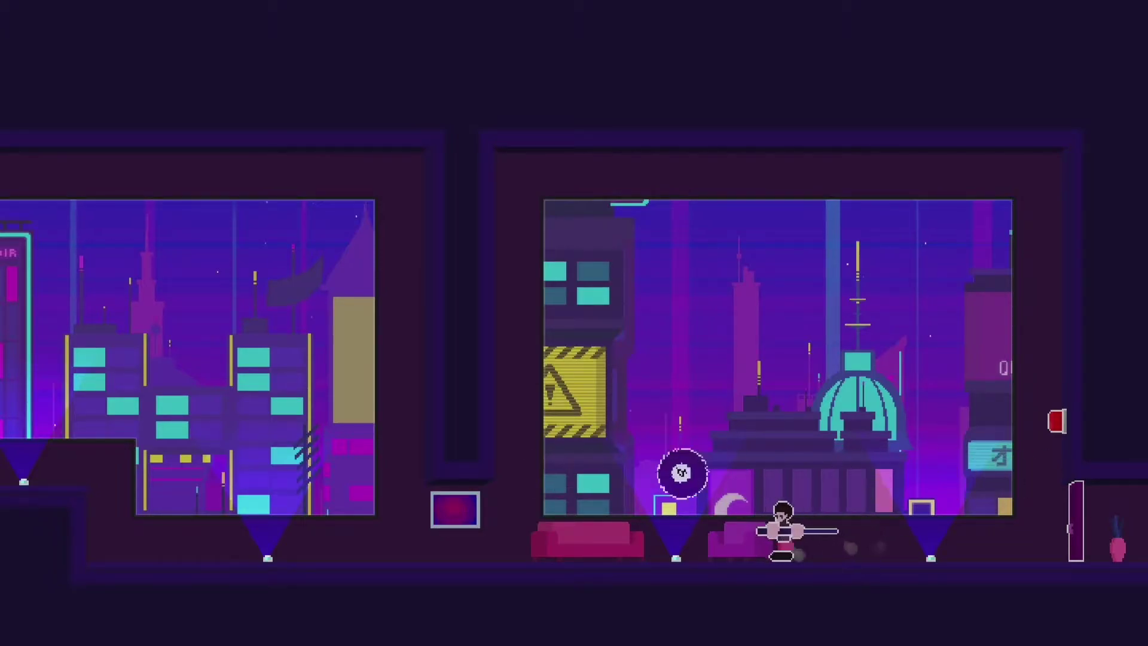
pyautogui.press('Right')
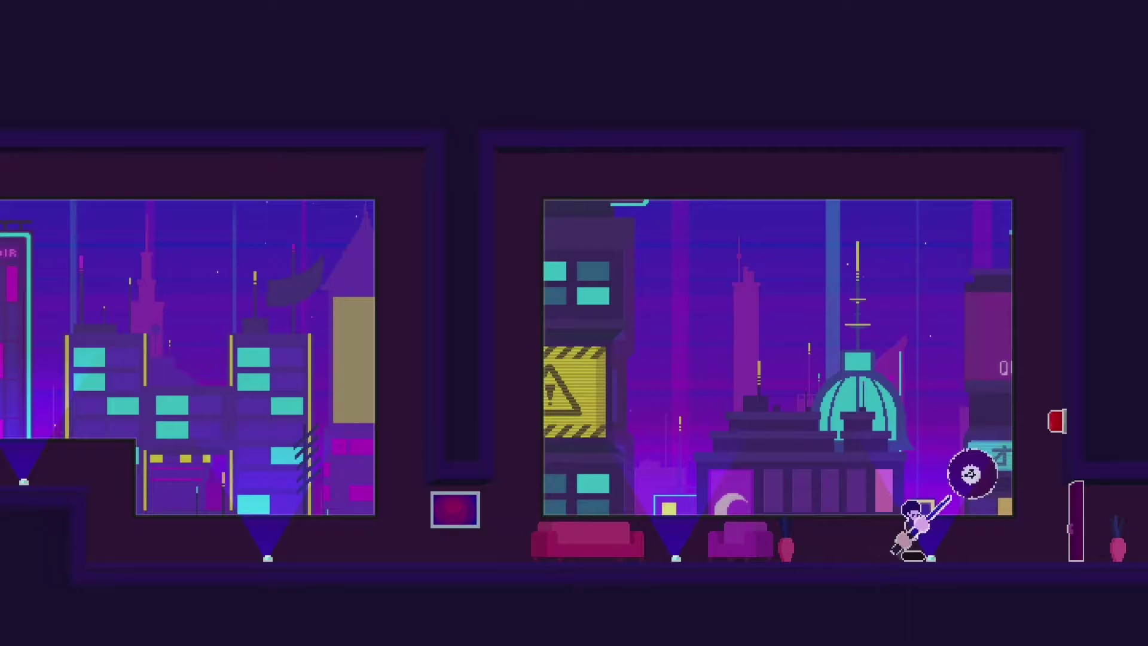
pyautogui.press('Right')
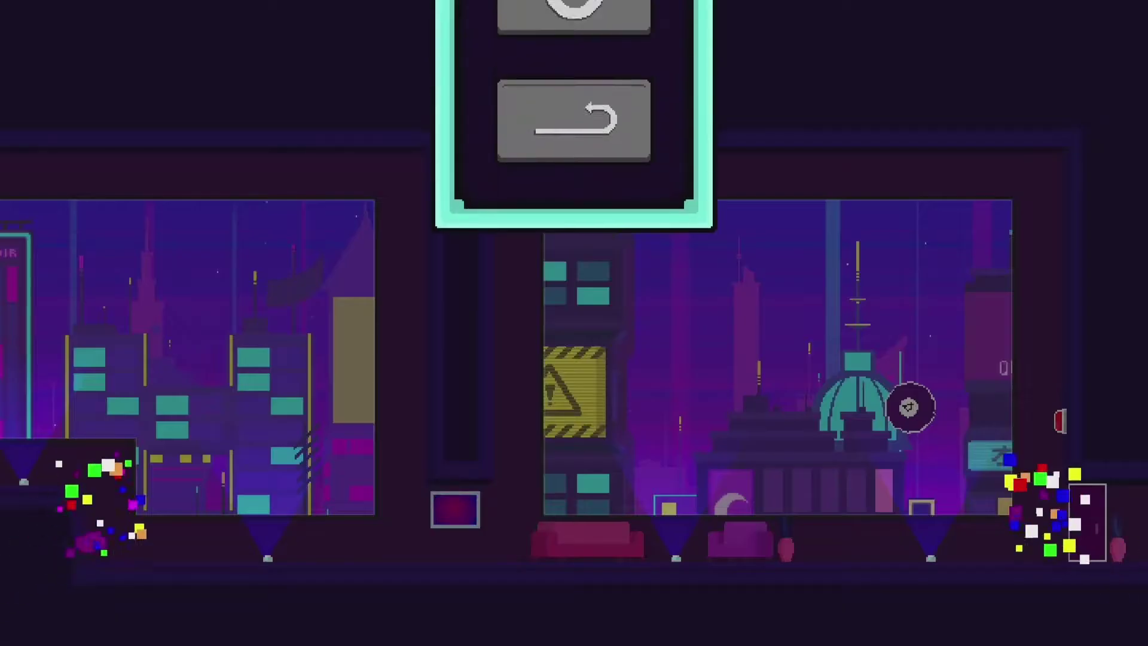
pyautogui.press('Down')
pyautogui.press('Up')
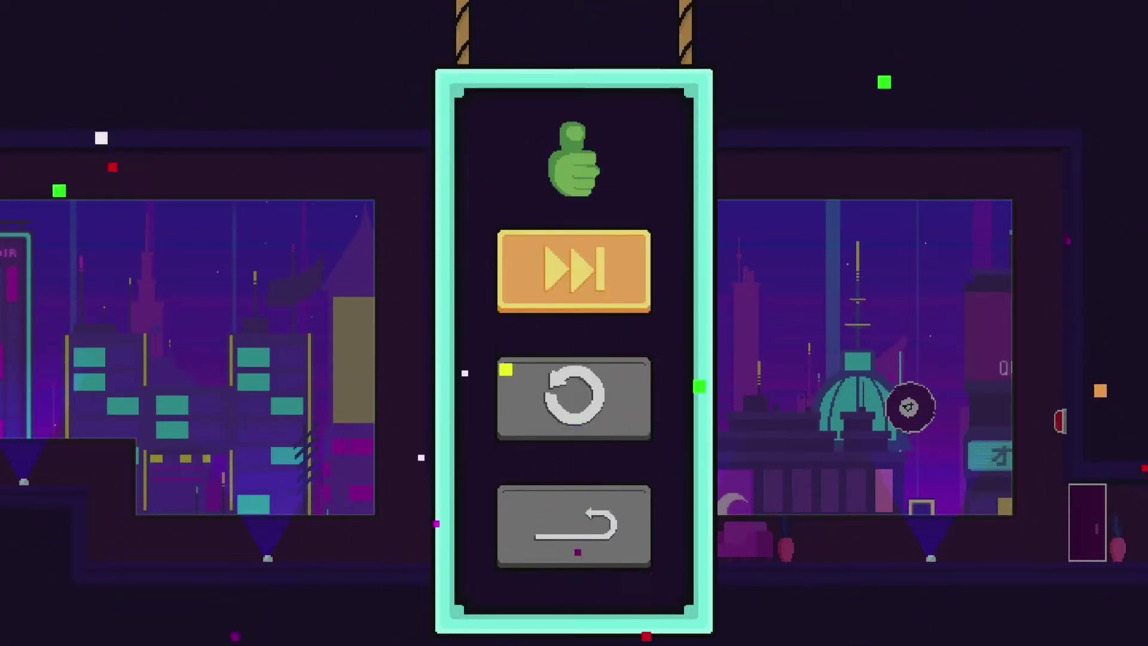
# Enter the next level, climb the left wall toward the red clock, then head back toward the sofa.
pyautogui.press('Return')
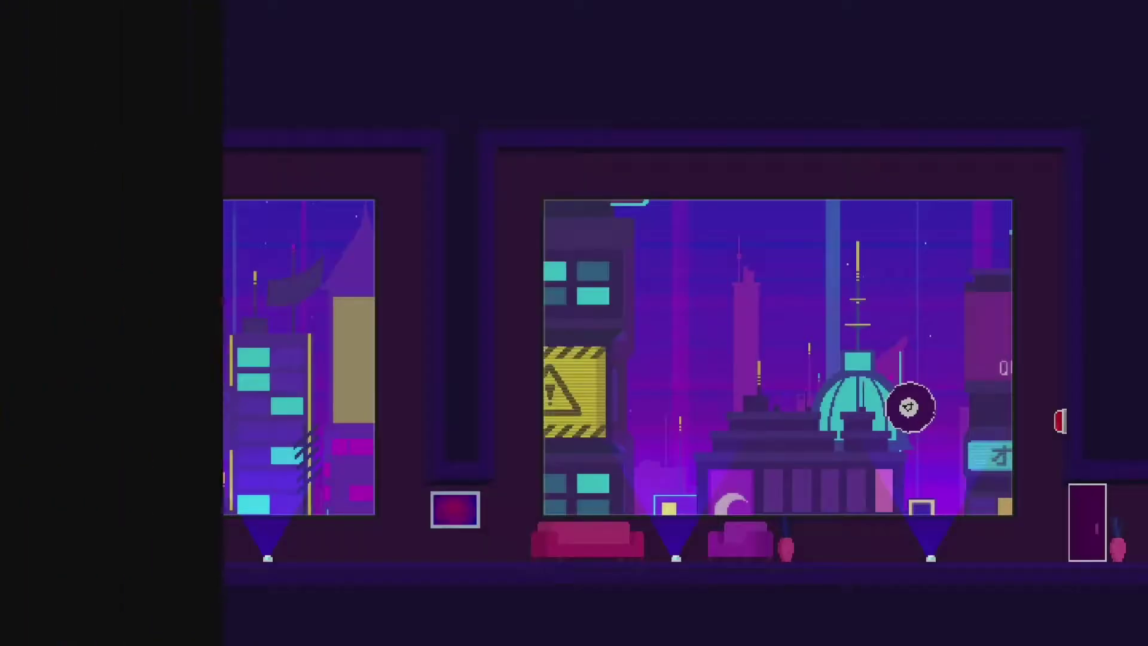
pyautogui.press('Right')
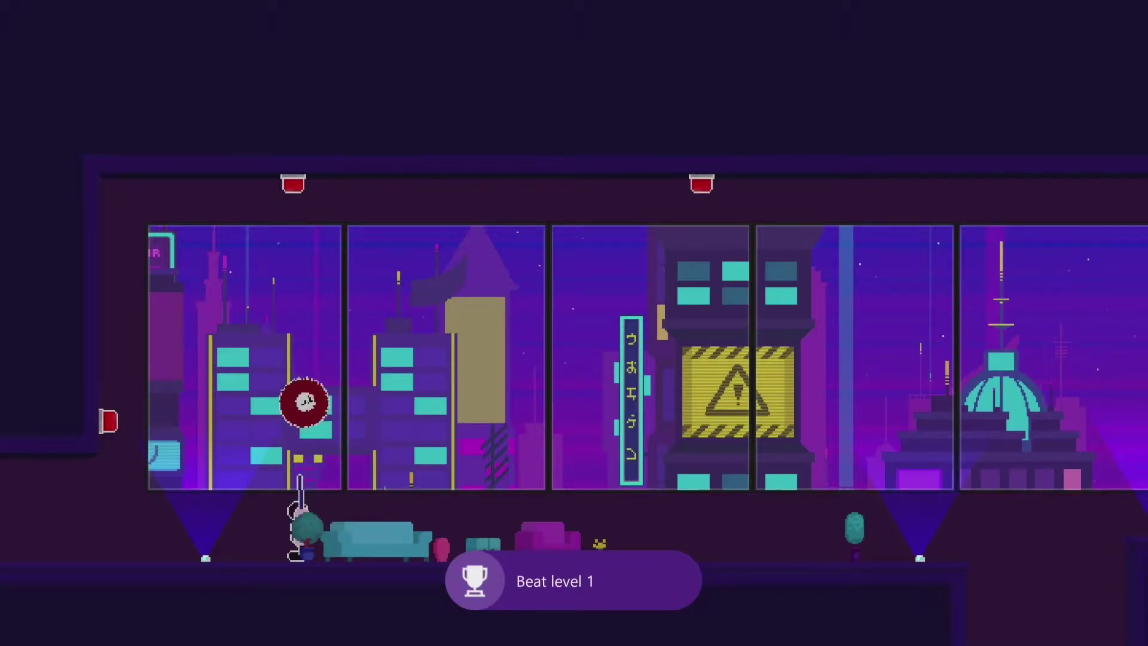
pyautogui.press('space')
pyautogui.press('Left')
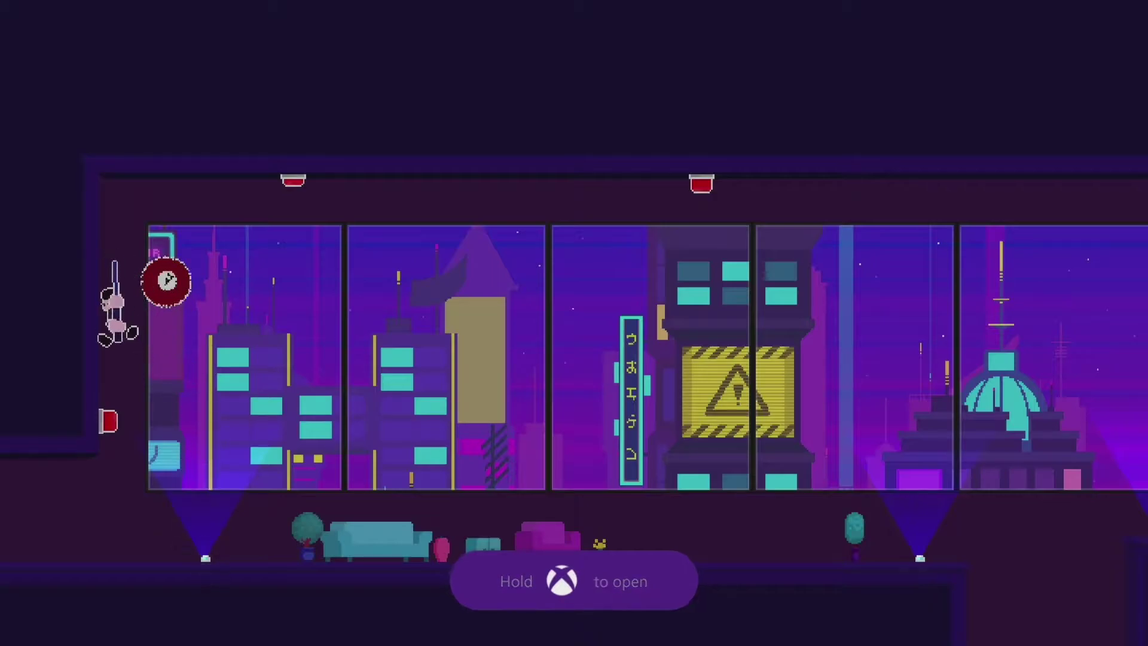
pyautogui.press('space')
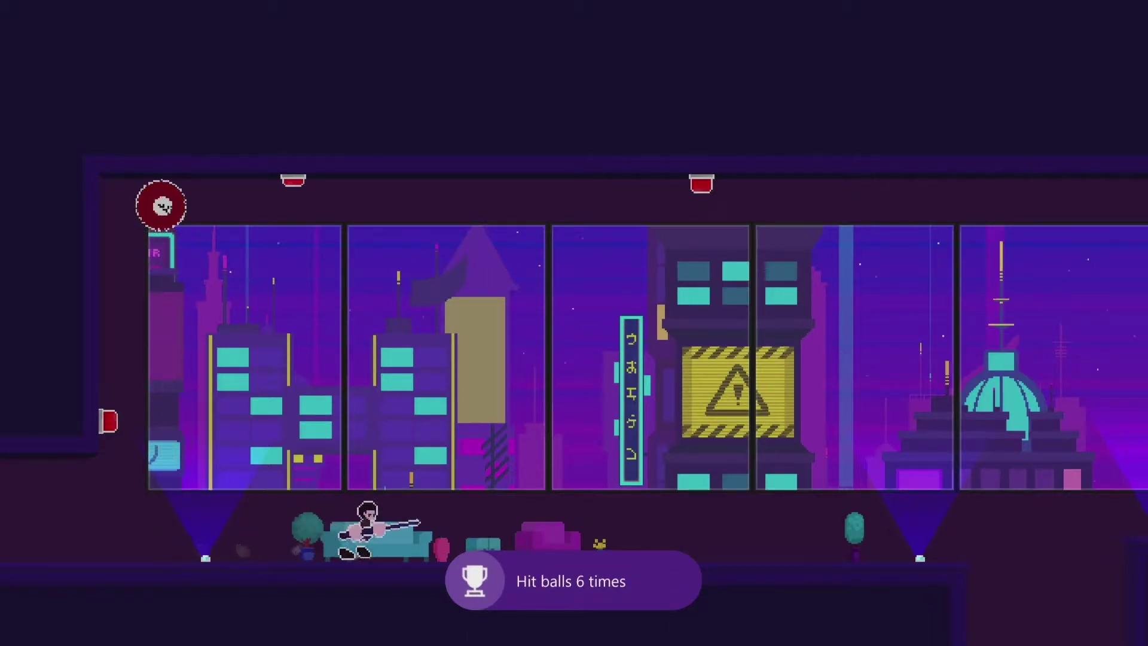
pyautogui.press('Right')
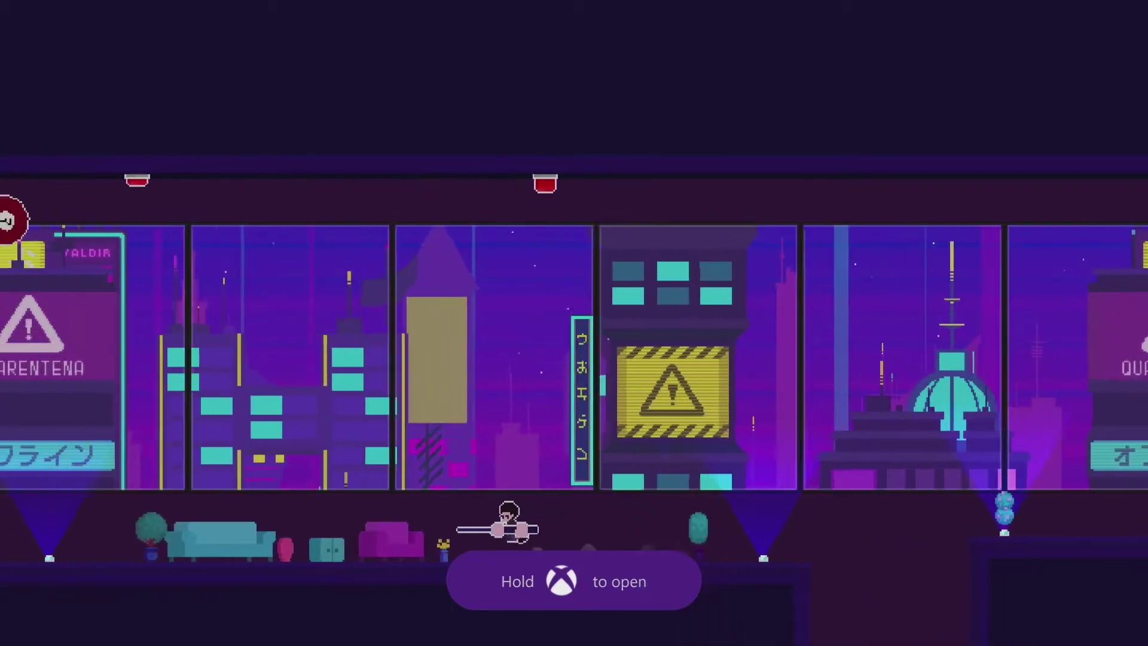
pyautogui.press('Left')
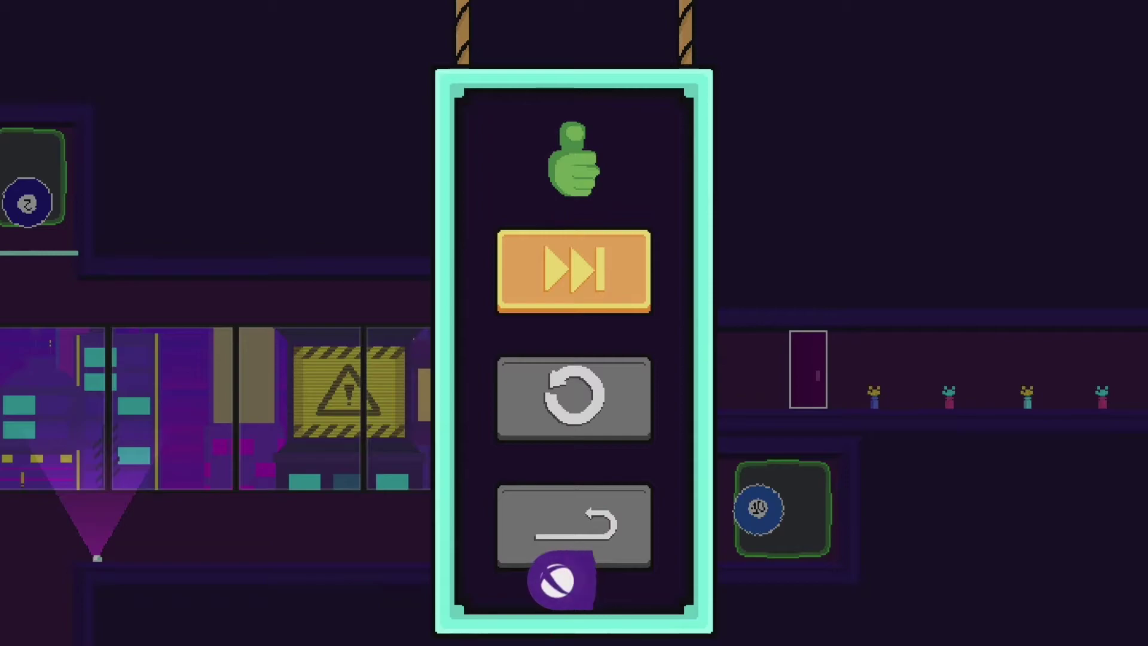
# Continue to the next level, strike the floating ball, and exit through the door.
pyautogui.press('Return')
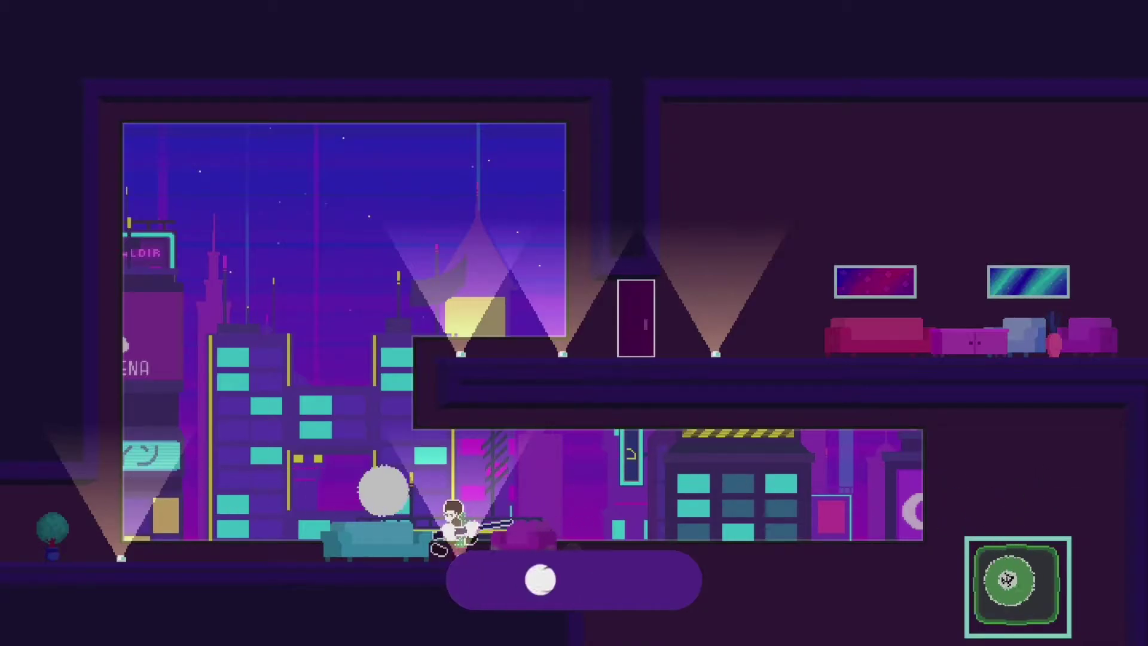
pyautogui.press('Right')
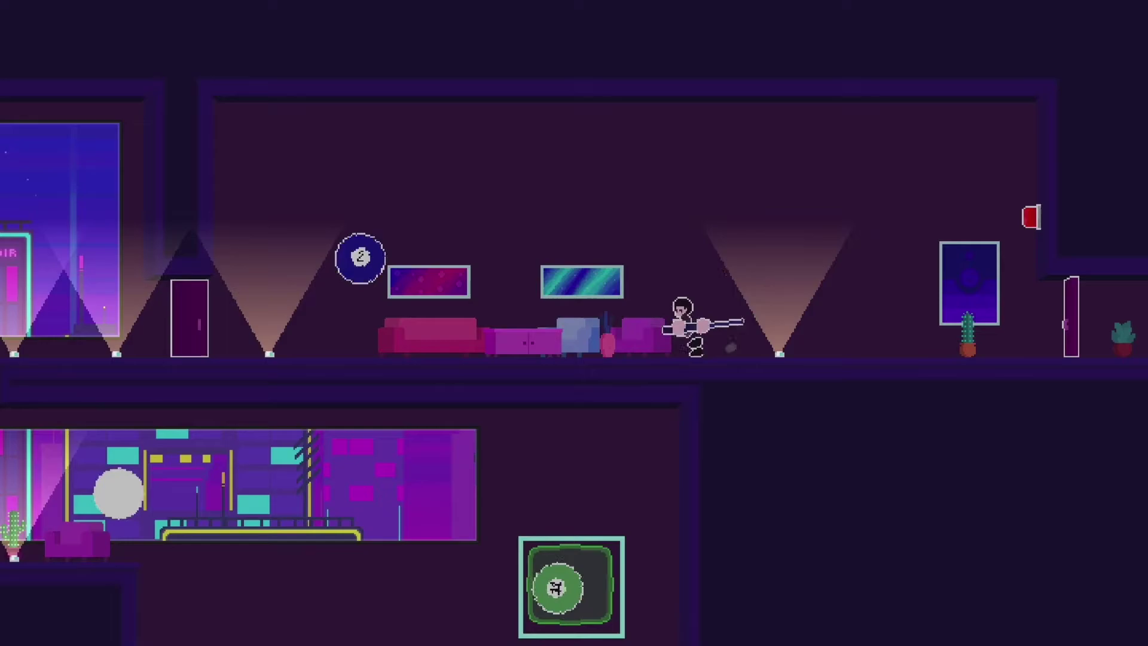
pyautogui.press('Right')
pyautogui.press('space')
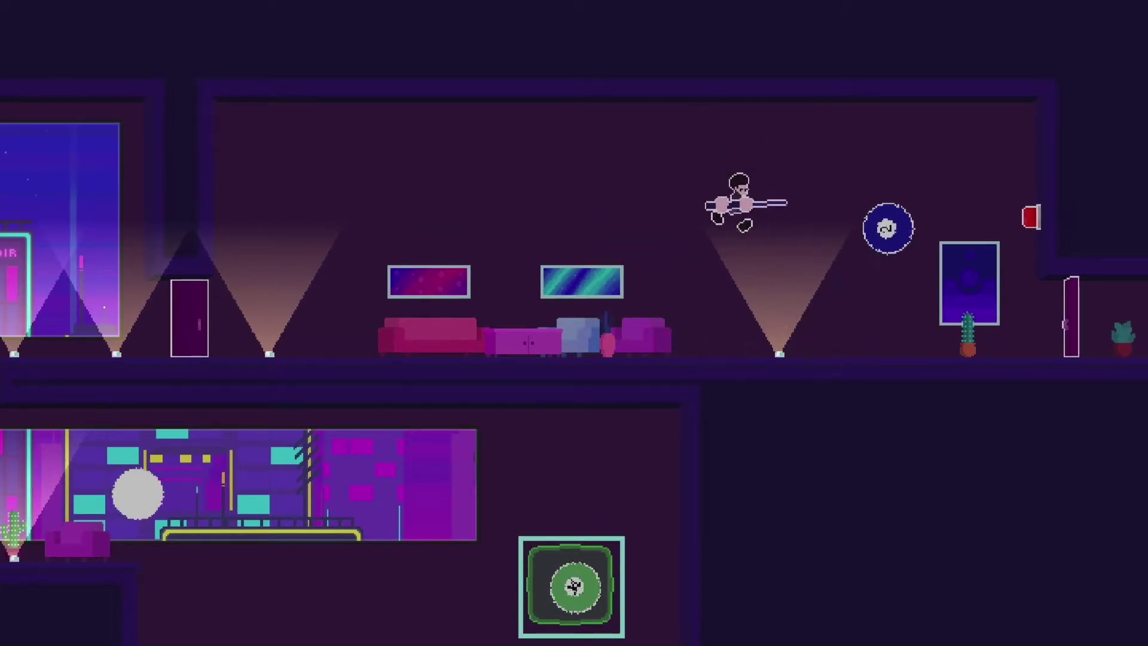
pyautogui.press('Right')
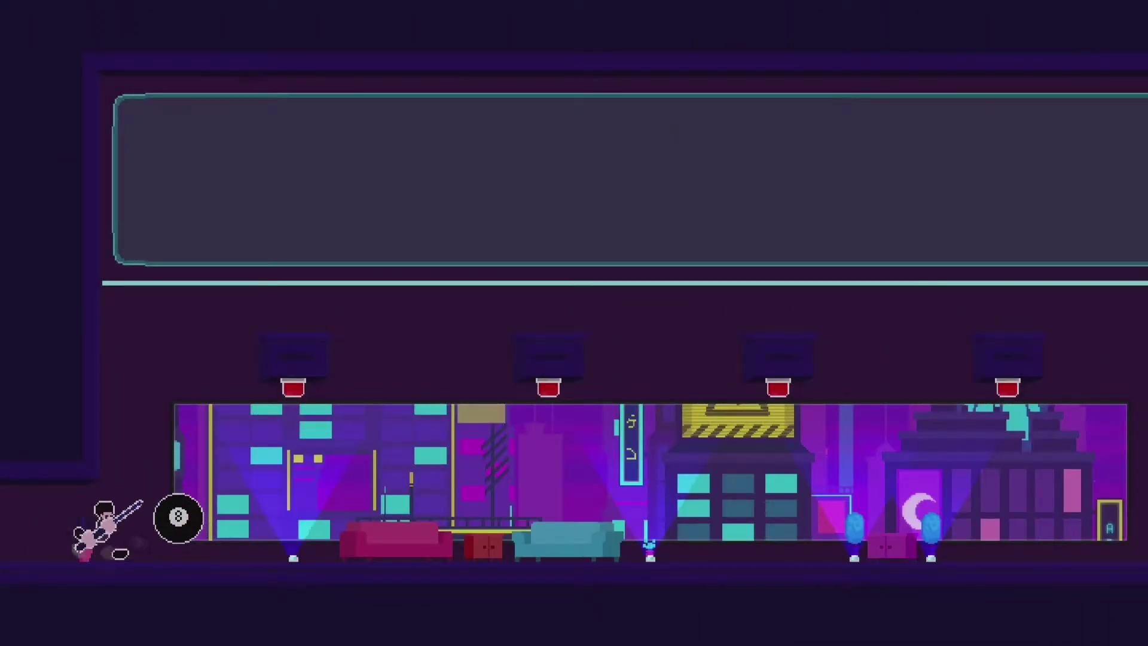
# Send the 8-ball up into its long pocket and jump onto the rooftop.
pyautogui.press('Right')
pyautogui.press('Right')
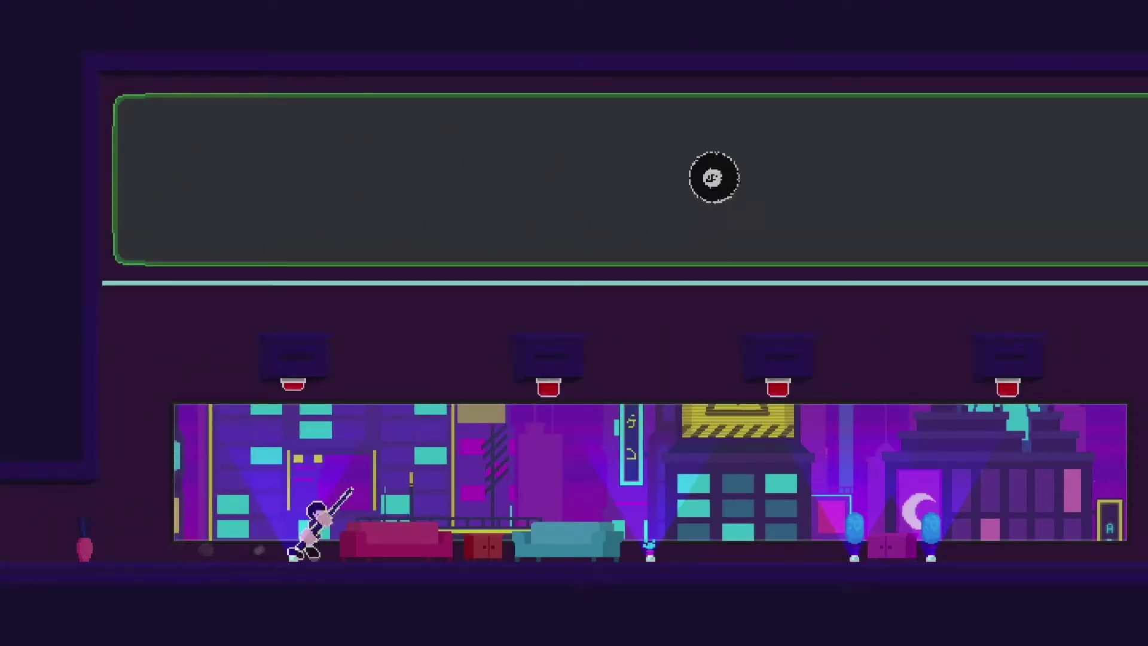
pyautogui.press('space')
pyautogui.press('Right')
pyautogui.press('space')
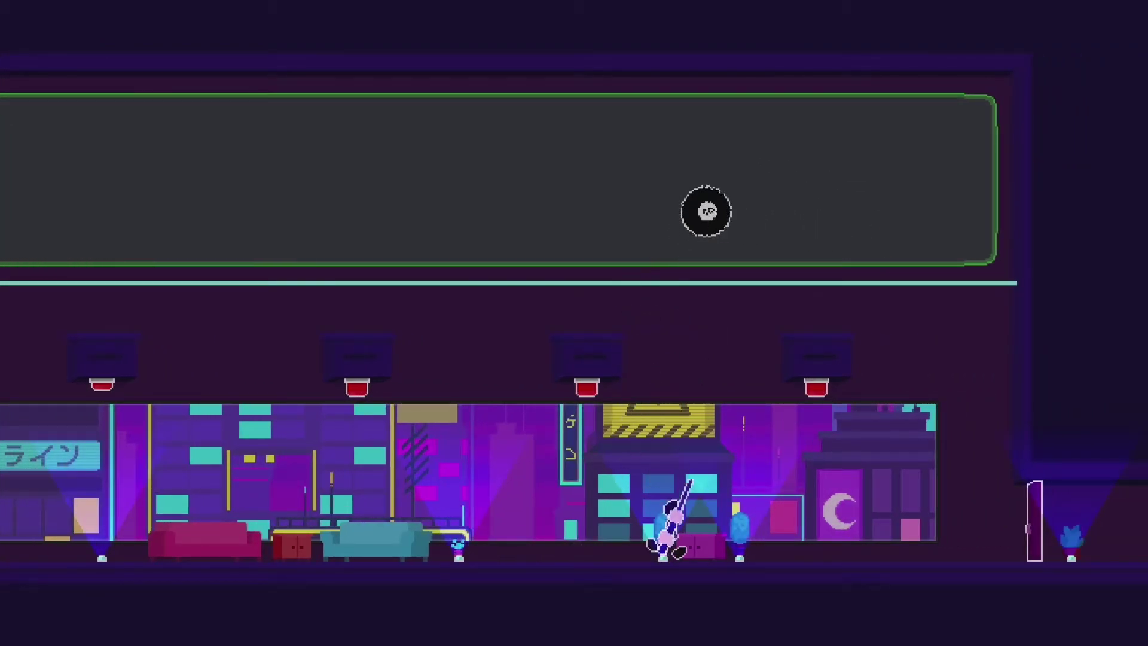
# Pause, return to the title screen, then advance level selection to level 08.
pyautogui.press('Escape')
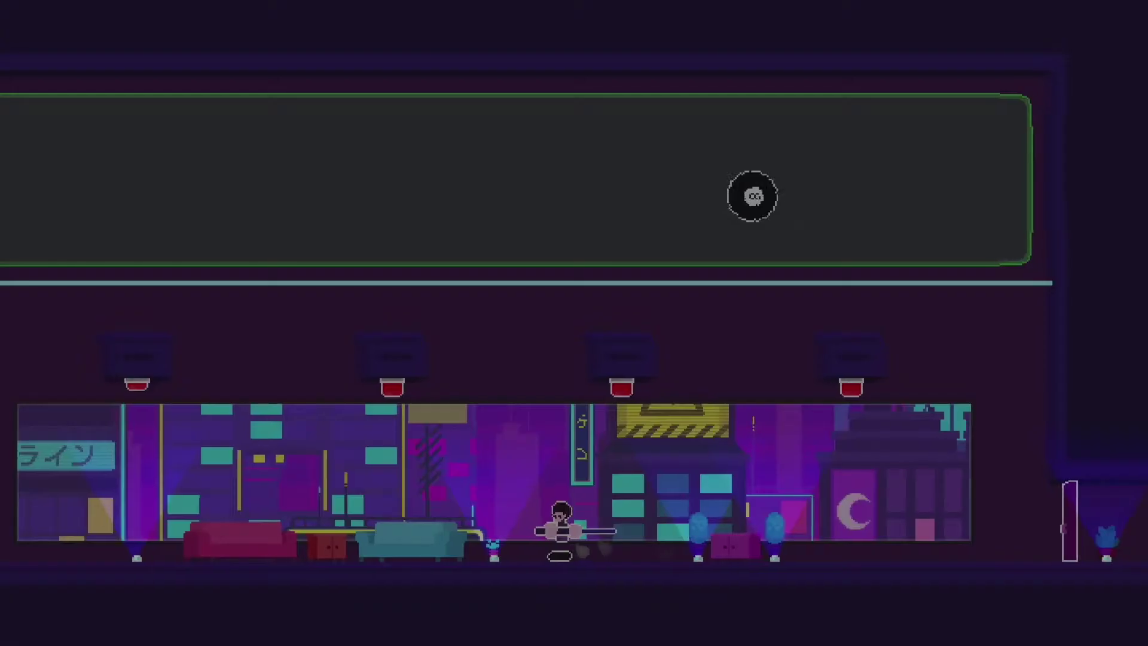
pyautogui.press('Down')
pyautogui.press('Return')
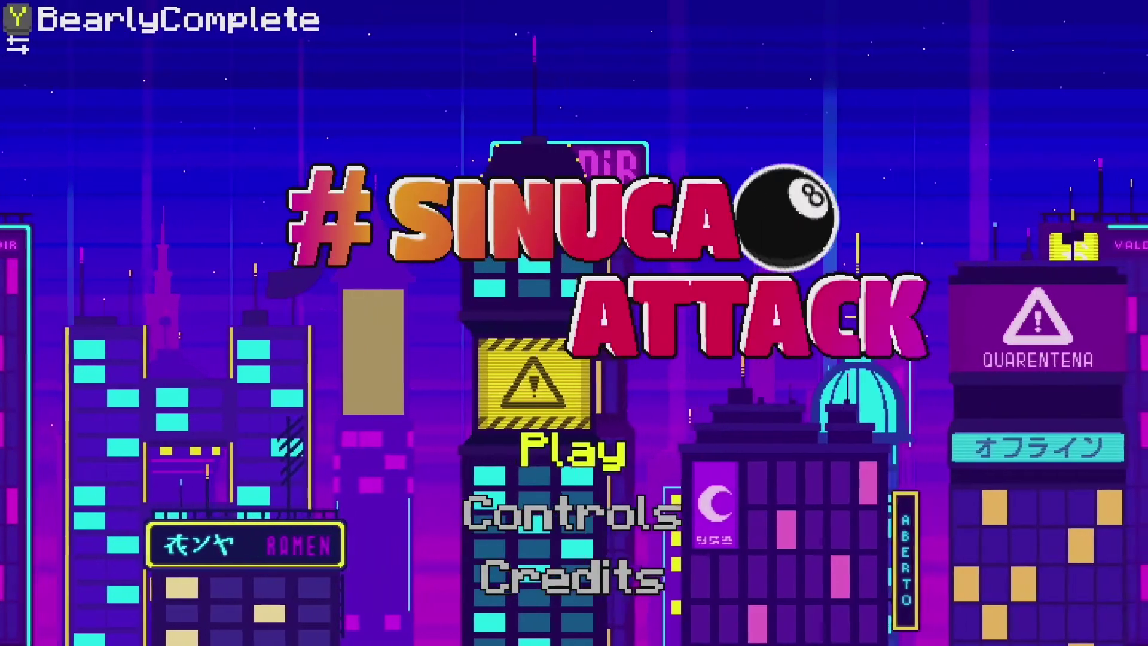
pyautogui.press('Return')
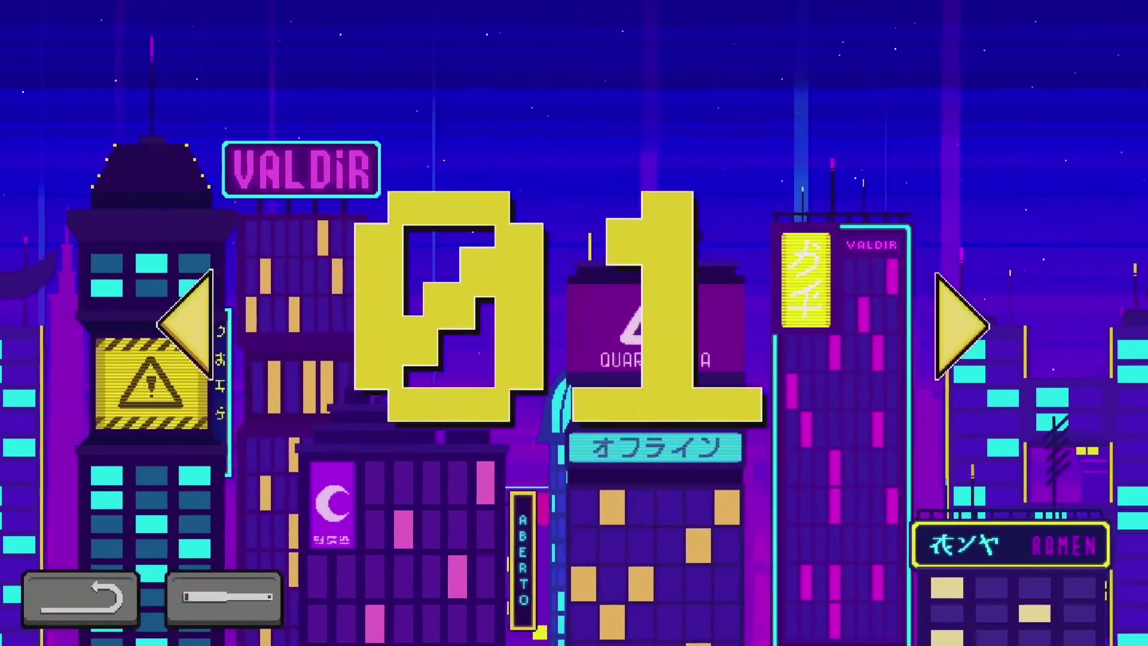
pyautogui.press('Right')
pyautogui.press('Right')
pyautogui.press('Right')
pyautogui.press('Right')
pyautogui.press('Right')
pyautogui.press('Right')
pyautogui.press('Right')
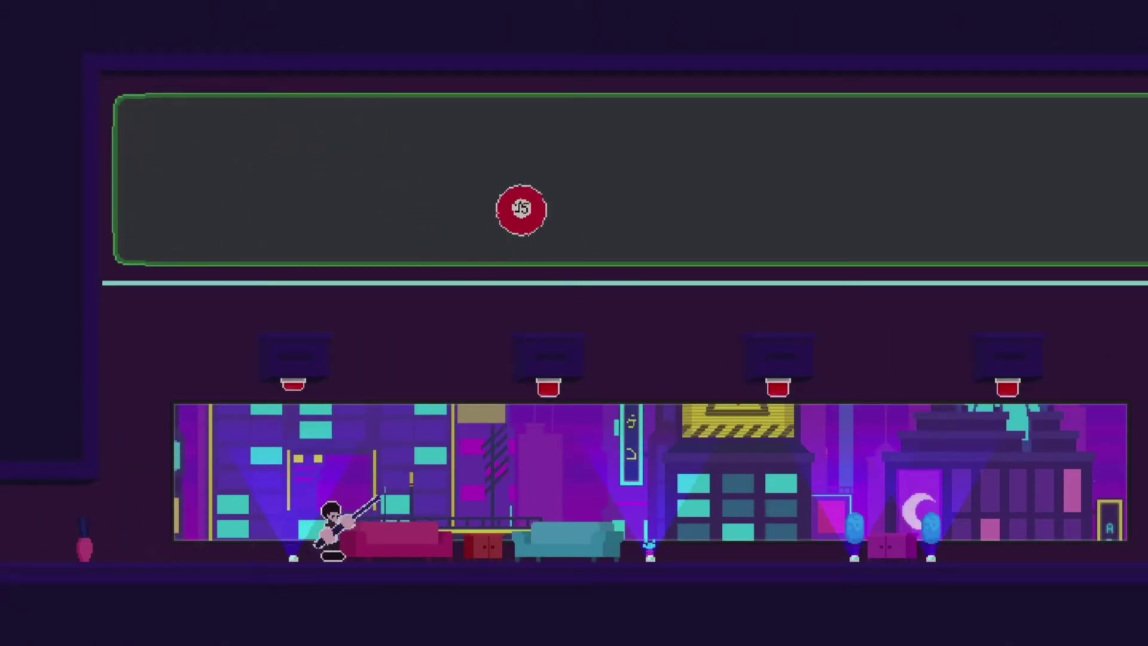
# Run through level 08 and climb the rope, then pause and quit to the title screen.
pyautogui.press('Right')
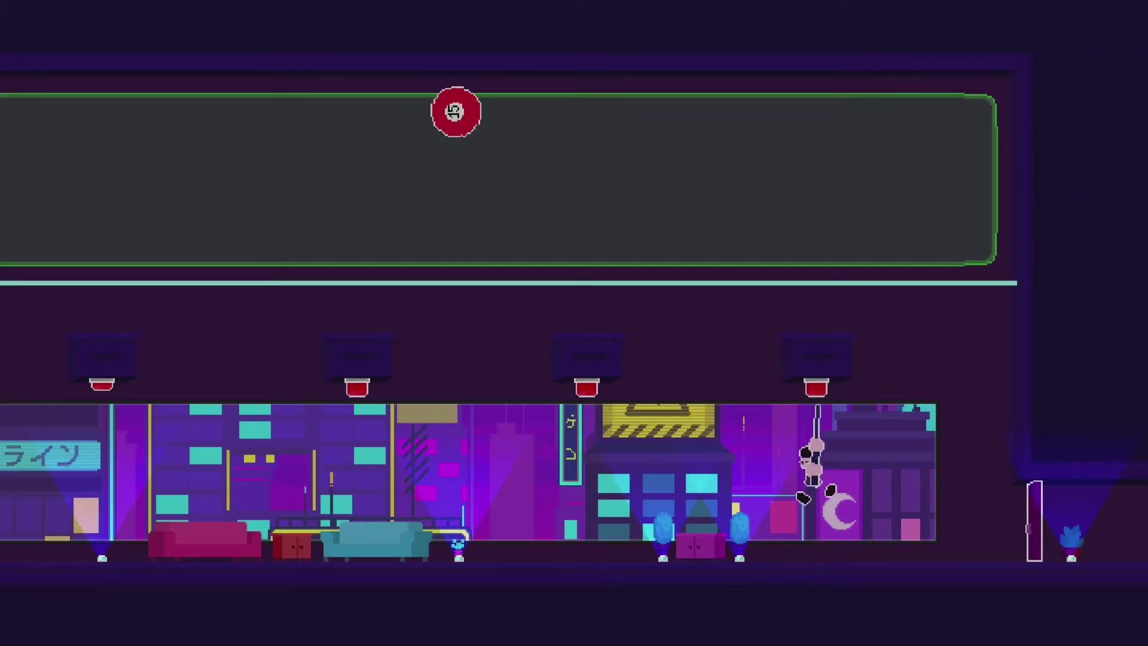
pyautogui.press('Left')
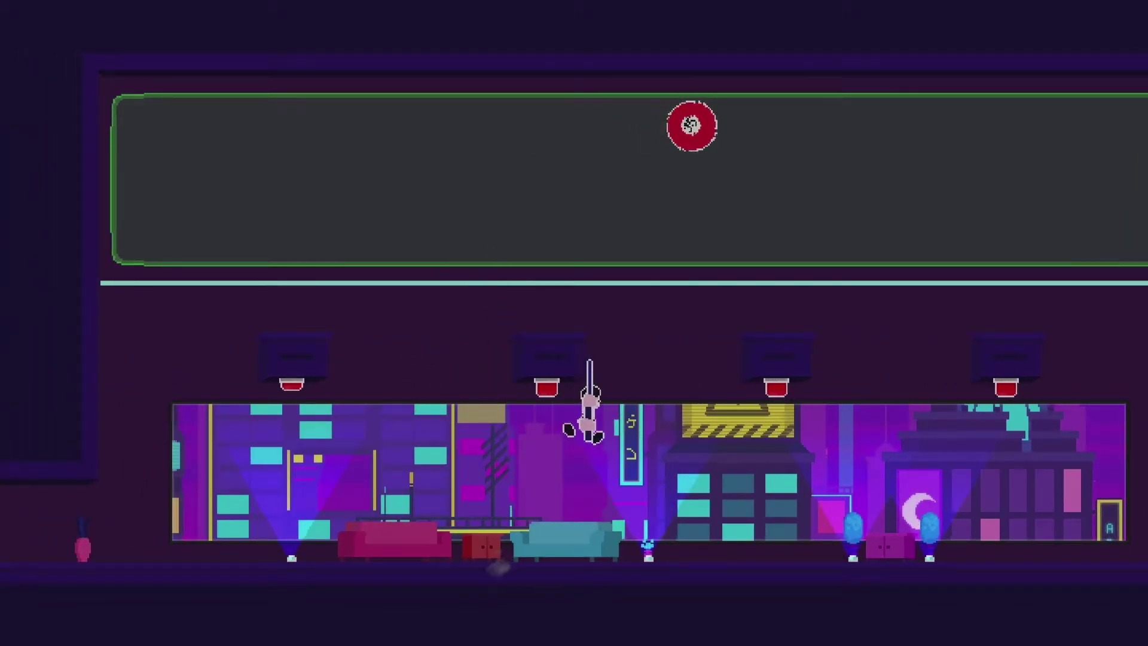
pyautogui.press('Right')
pyautogui.press('Up')
pyautogui.press('Down')
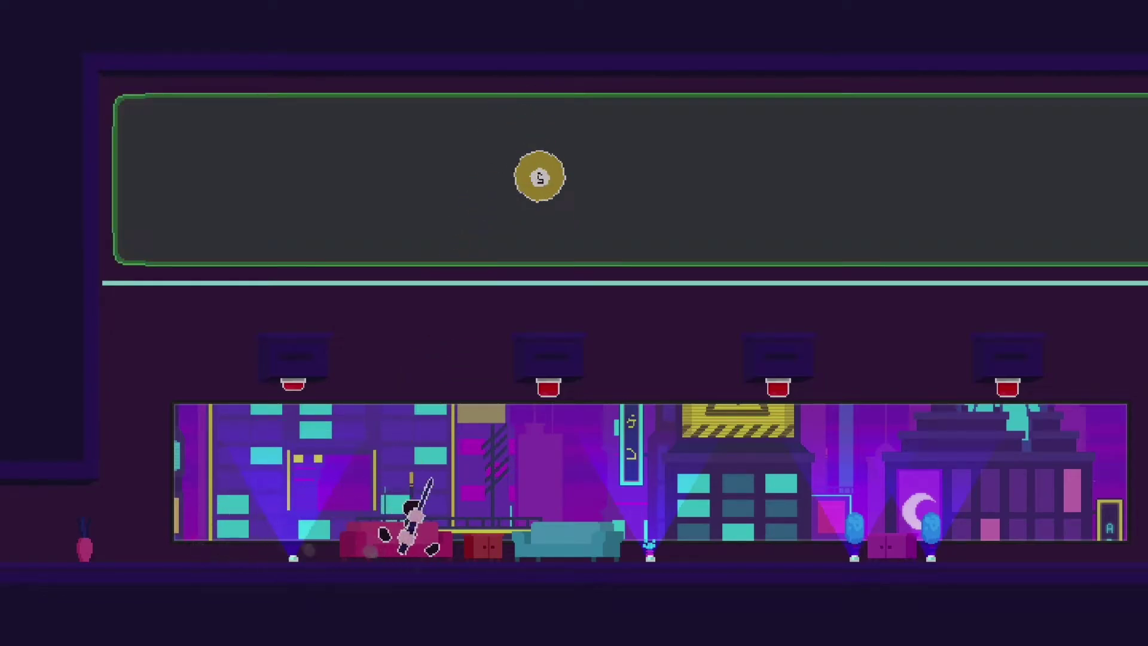
pyautogui.press('Escape')
pyautogui.press('Return')
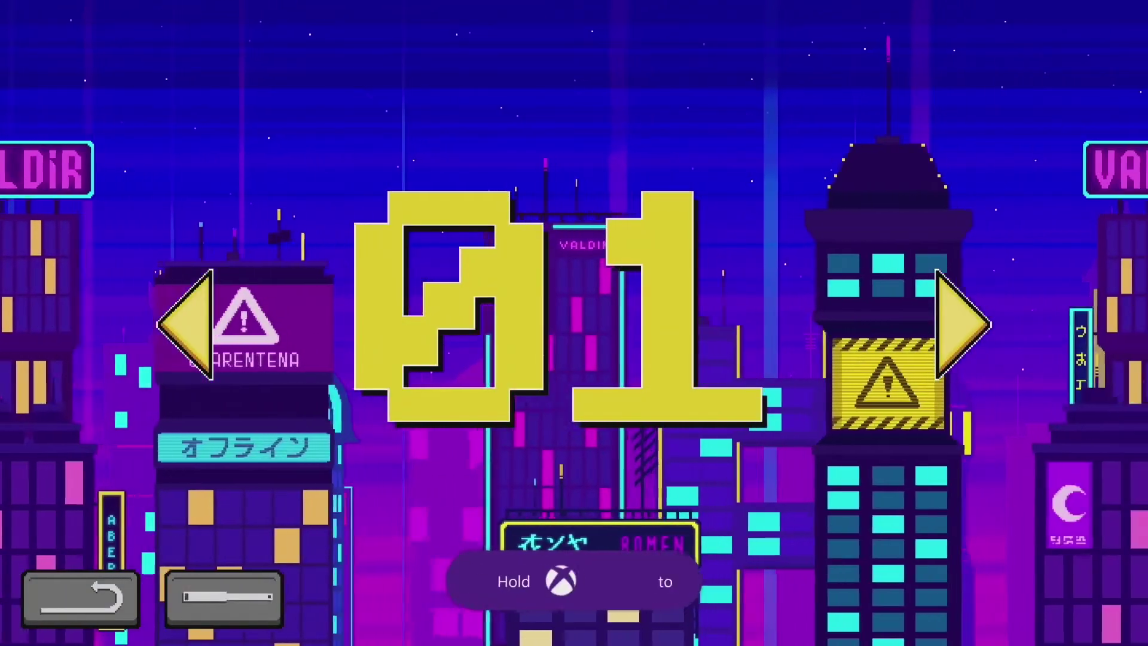
# Advance level selection toward level 05.
pyautogui.press('Right')
pyautogui.press('Right')
pyautogui.press('Right')
pyautogui.press('Right')
pyautogui.press('Right')
pyautogui.press('Right')
pyautogui.press('Right')
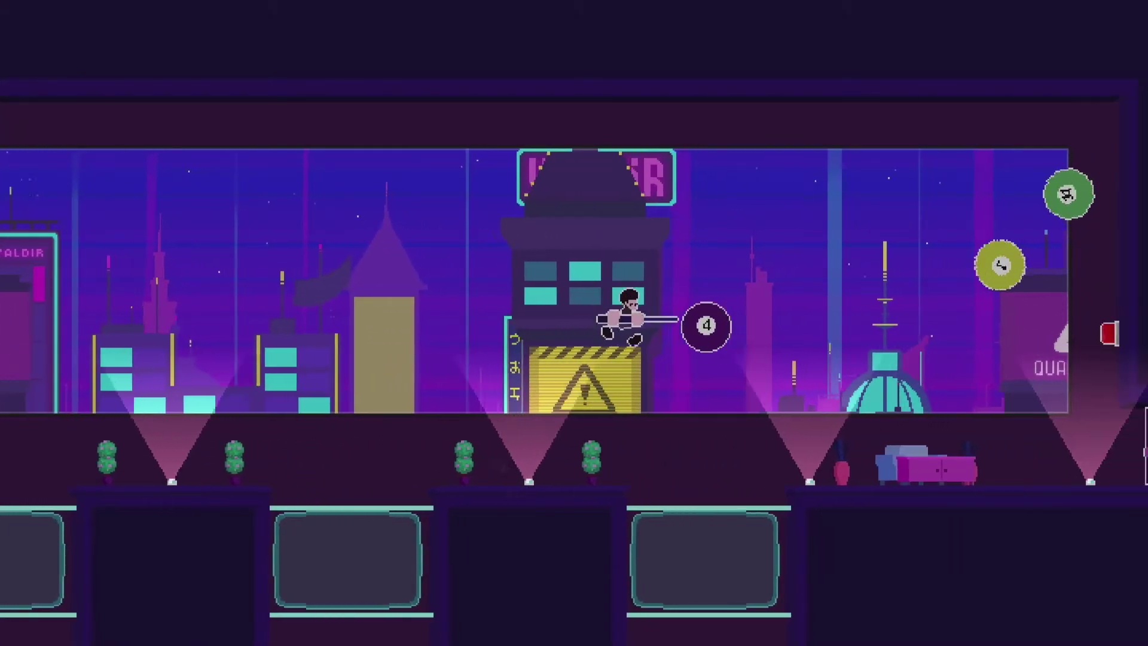
# Restart the failed level twice, jumping toward the ball and onto the building.
pyautogui.press('Return')
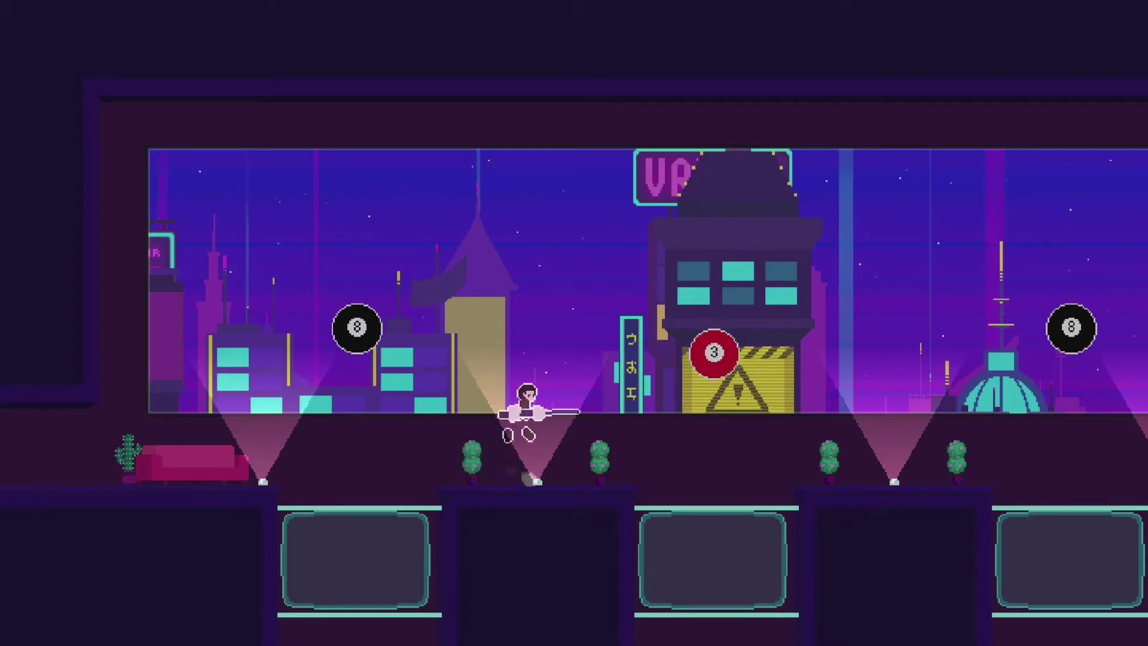
pyautogui.press('space')
pyautogui.press('space')
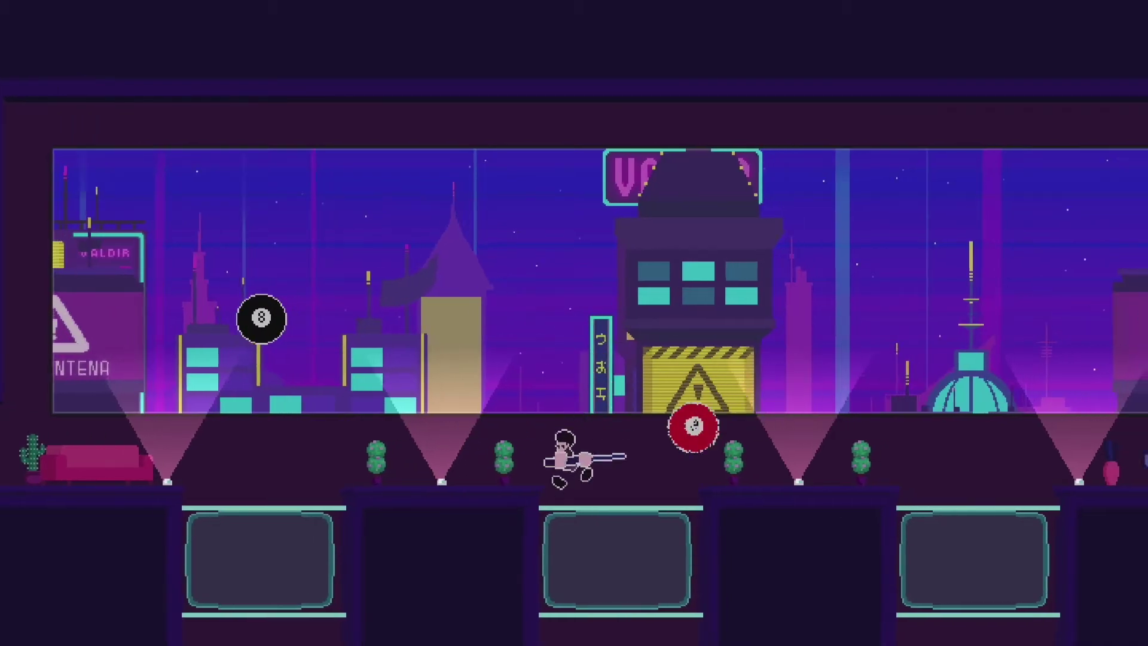
pyautogui.press('Return')
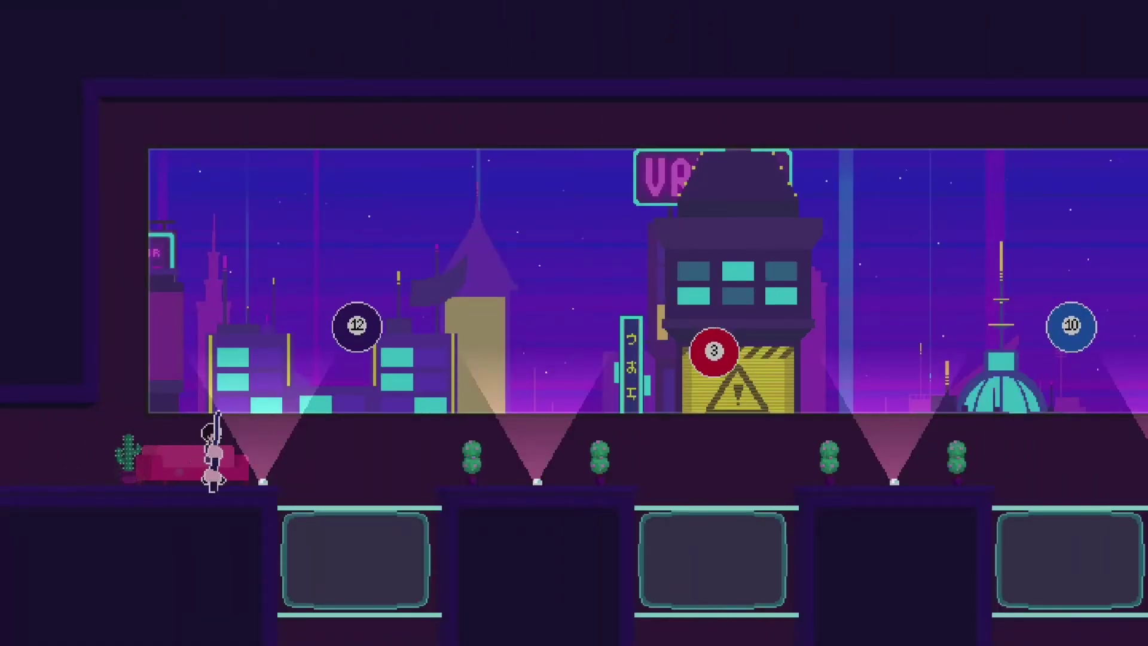
pyautogui.press('space')
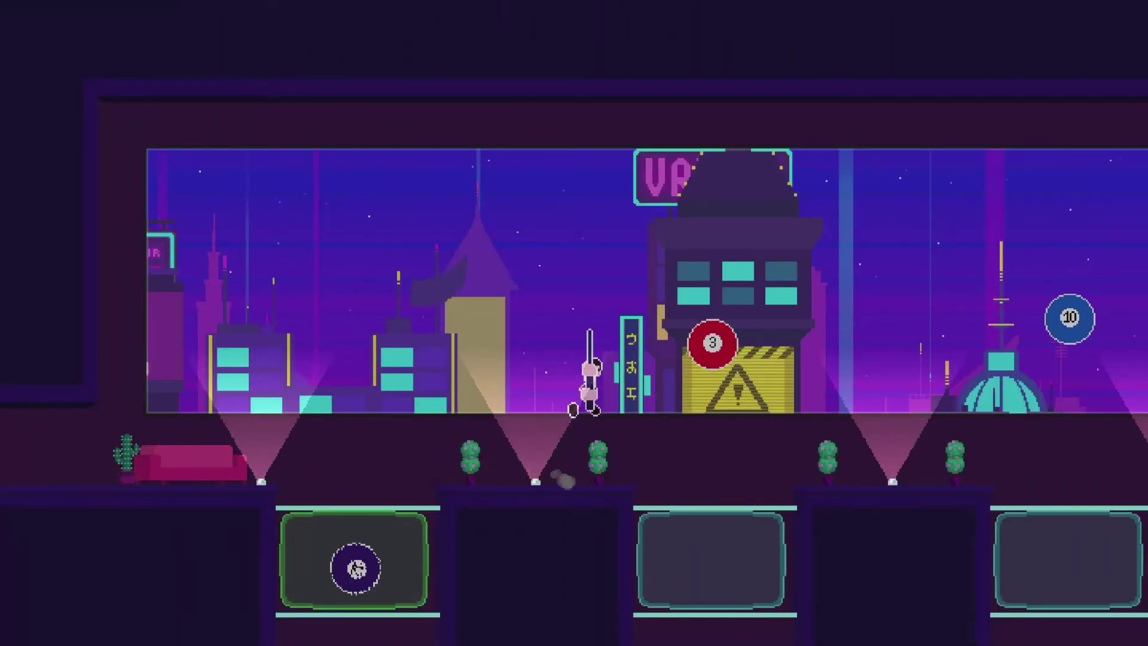
pyautogui.press('space')
pyautogui.press('space')
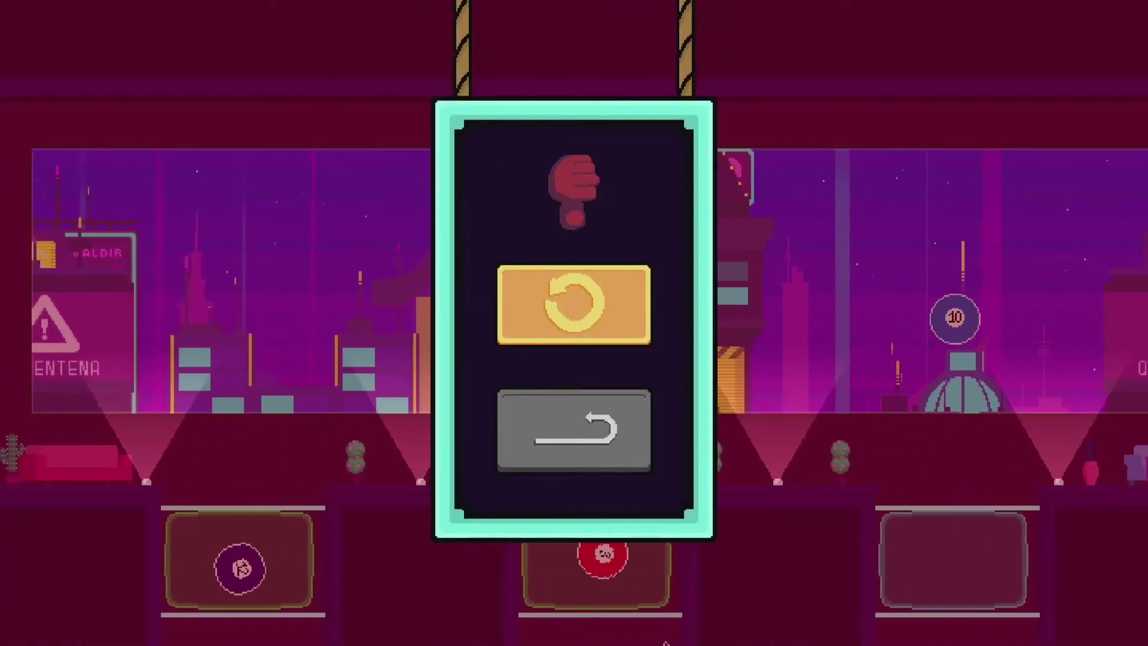
# Retry again, knocking the yellow ball into the first box and another into the second.
pyautogui.press('Return')
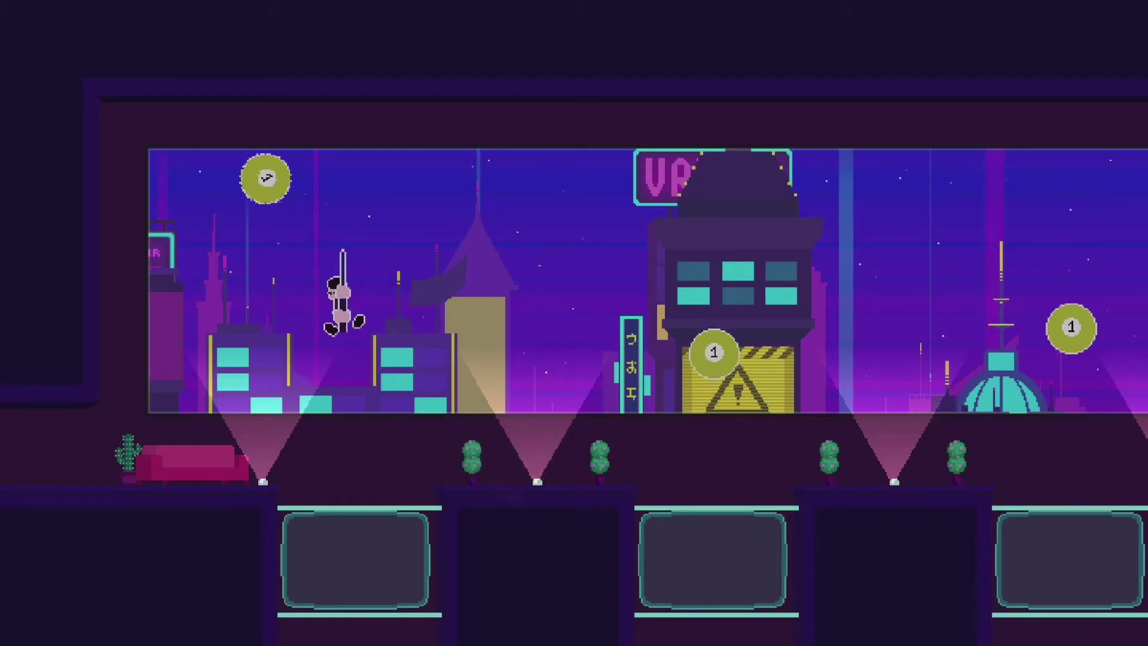
pyautogui.press('space')
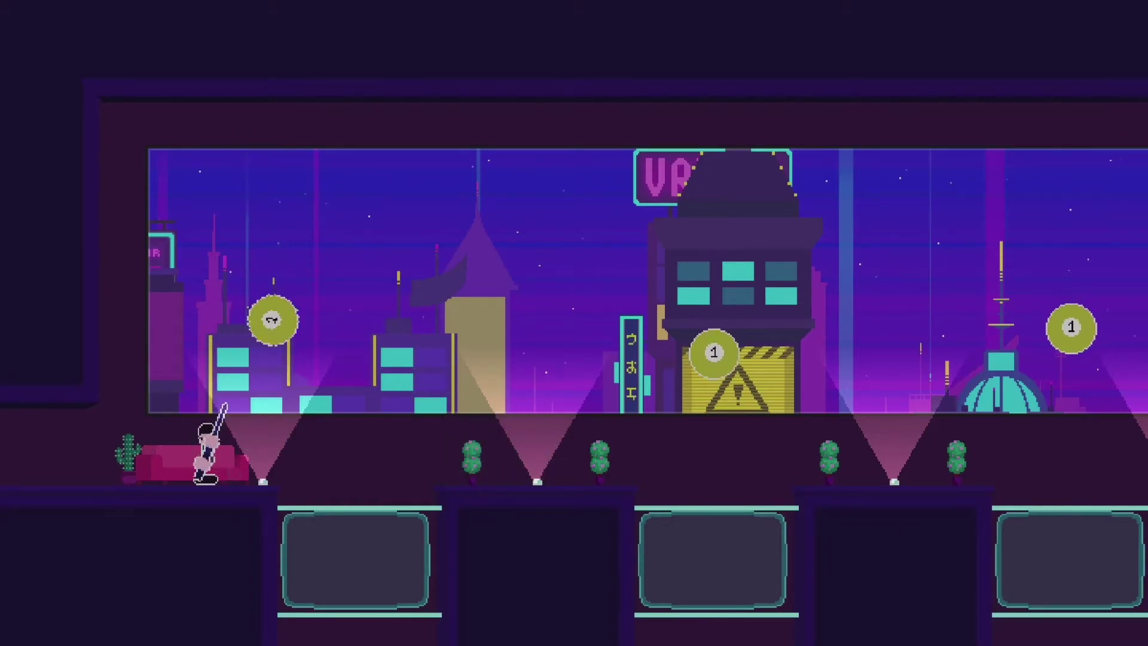
pyautogui.press('space')
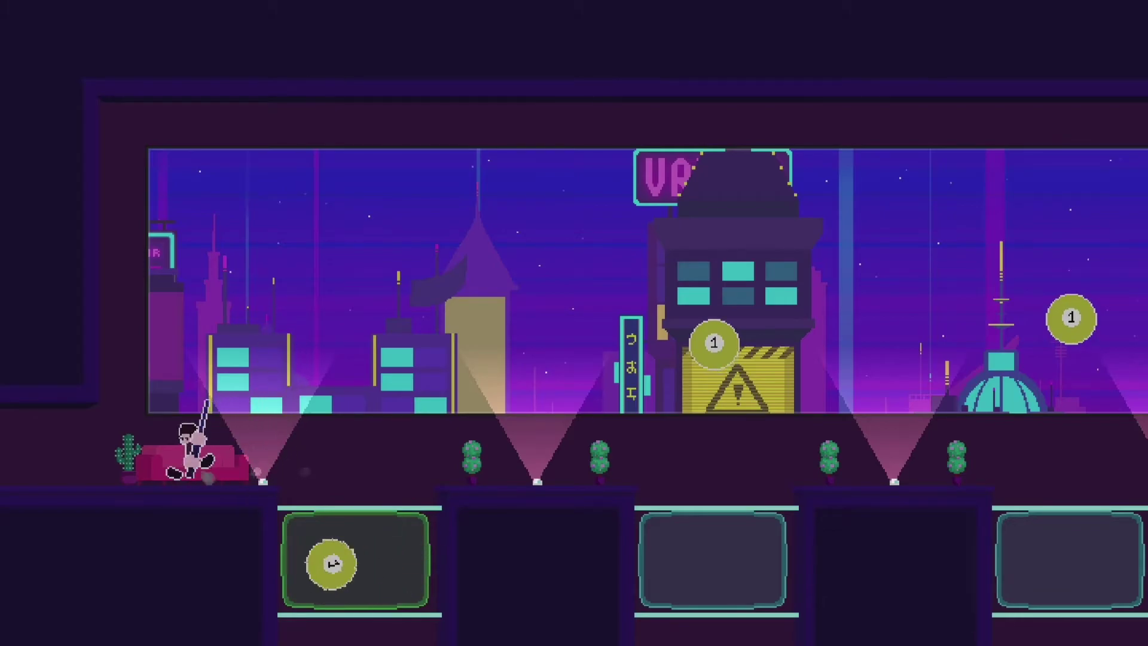
pyautogui.press('space')
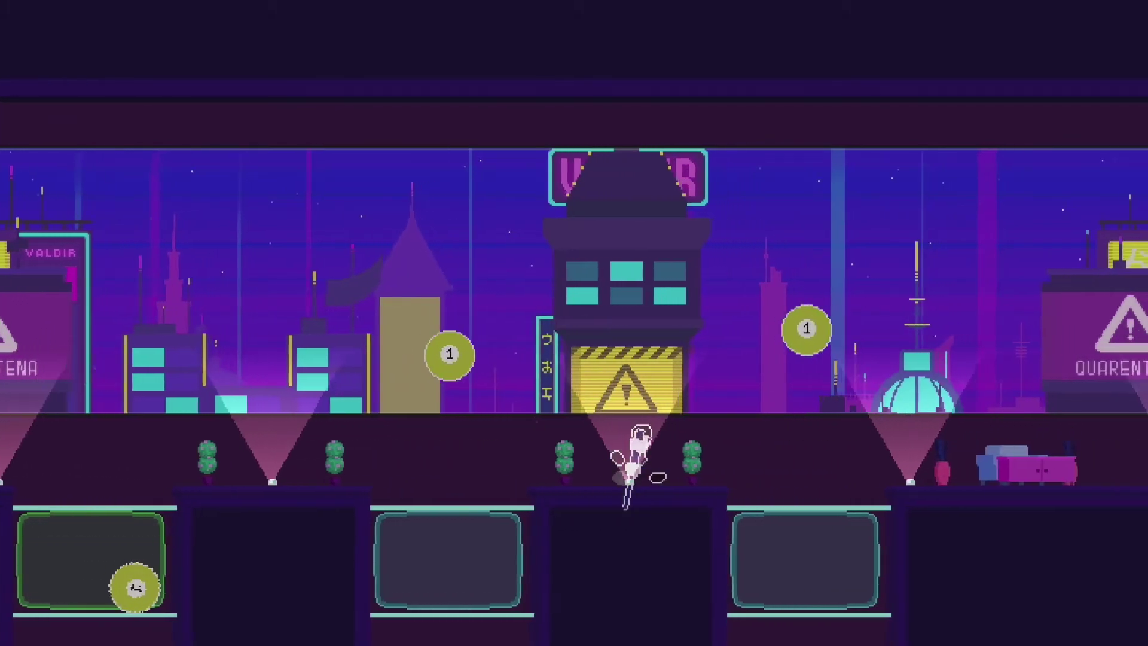
pyautogui.press('Left')
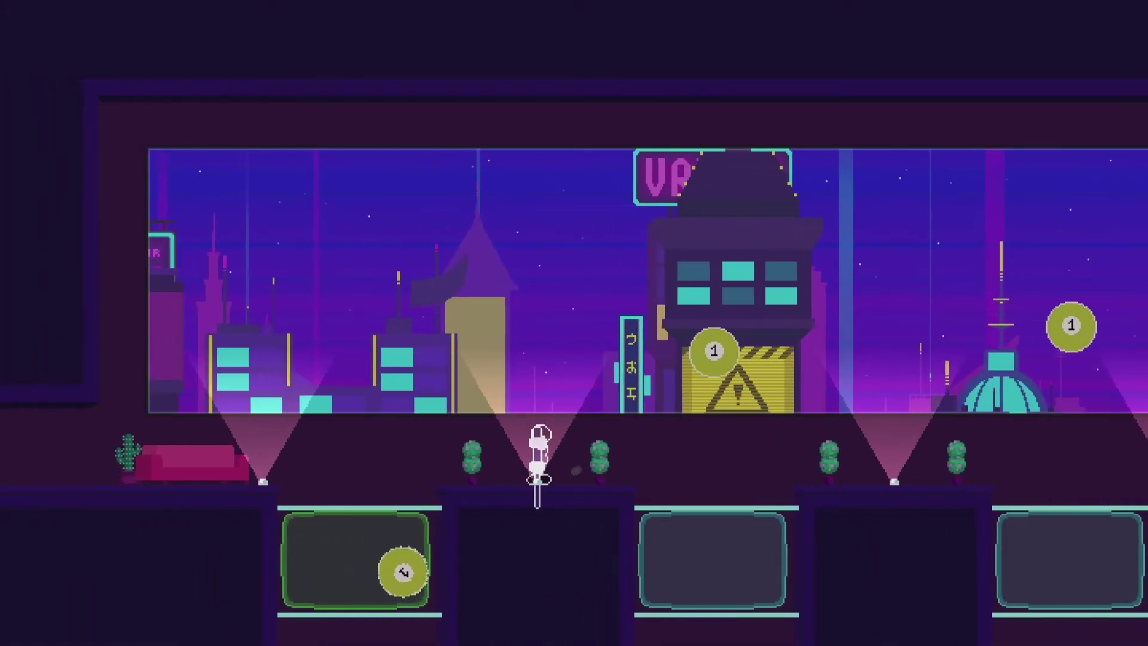
pyautogui.press('Right')
pyautogui.press('space')
pyautogui.press('space')
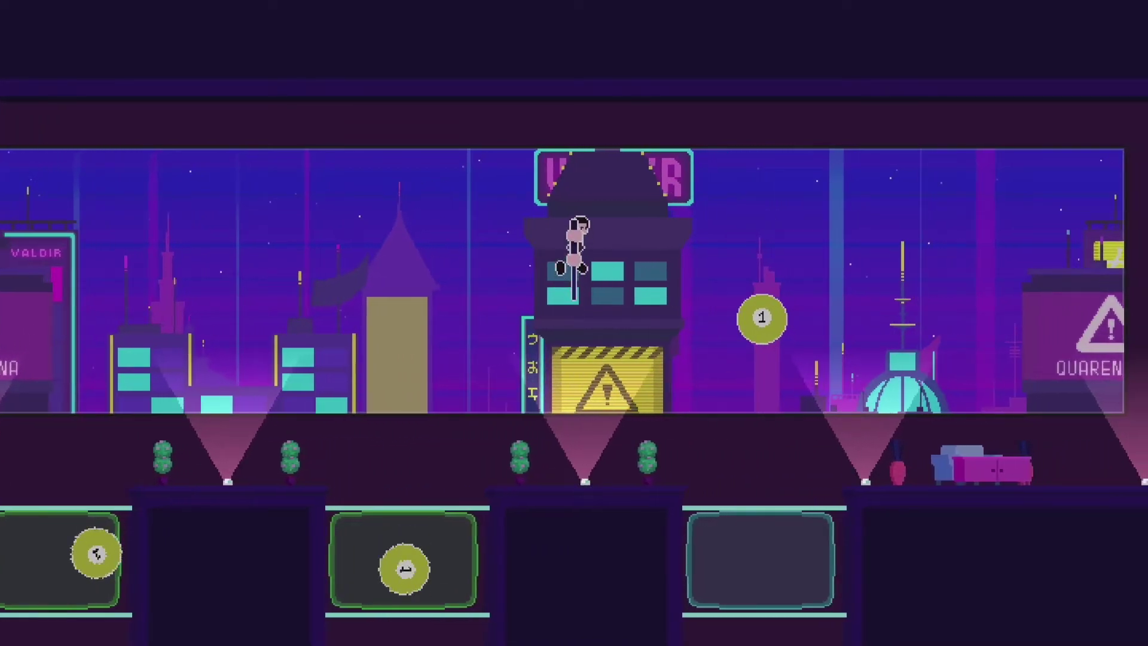
pyautogui.press('Right')
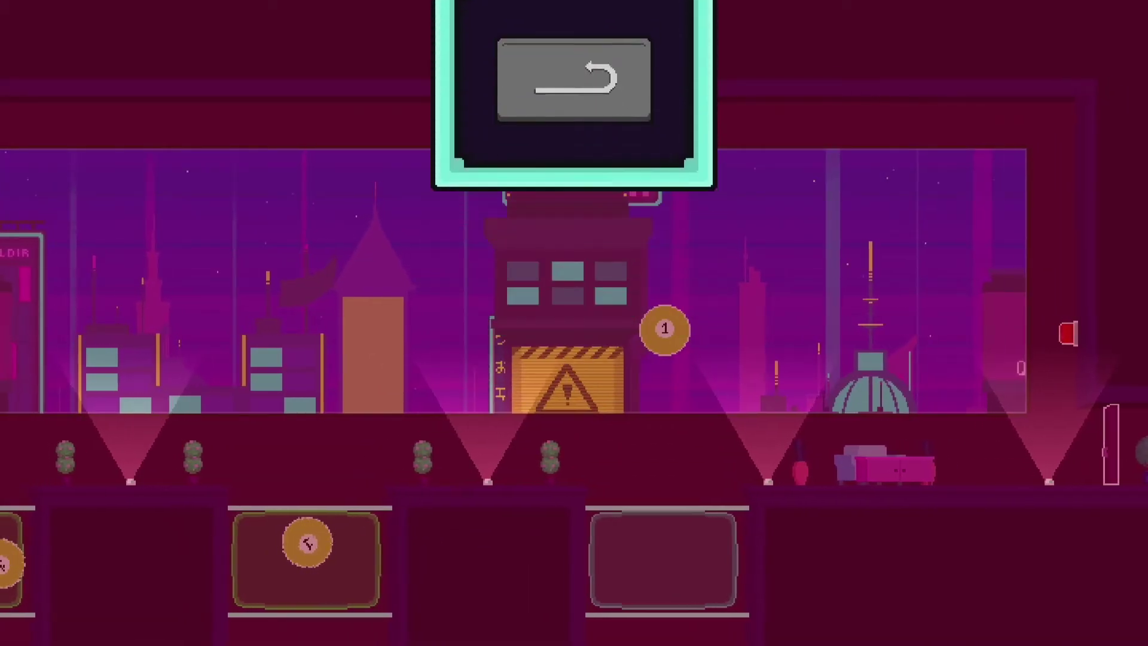
# Retry, climb the tower to pocket all three balls, then continue to the next level.
pyautogui.press('Return')
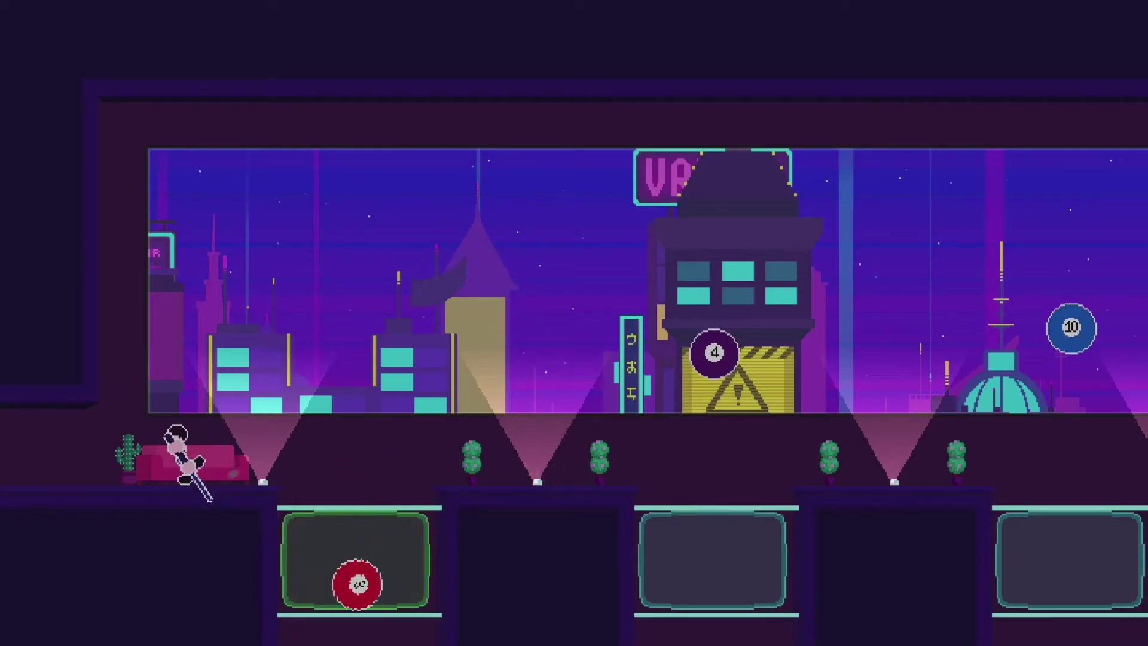
pyautogui.press('space')
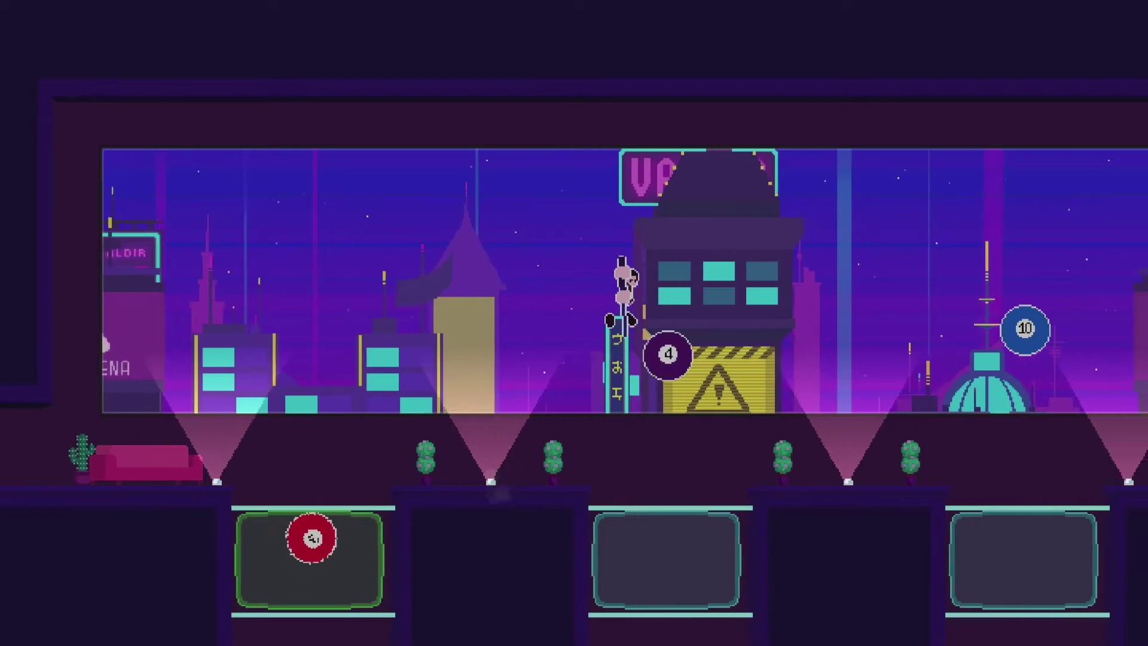
pyautogui.press('Right')
pyautogui.press('Up')
pyautogui.press('Right')
pyautogui.press('Down')
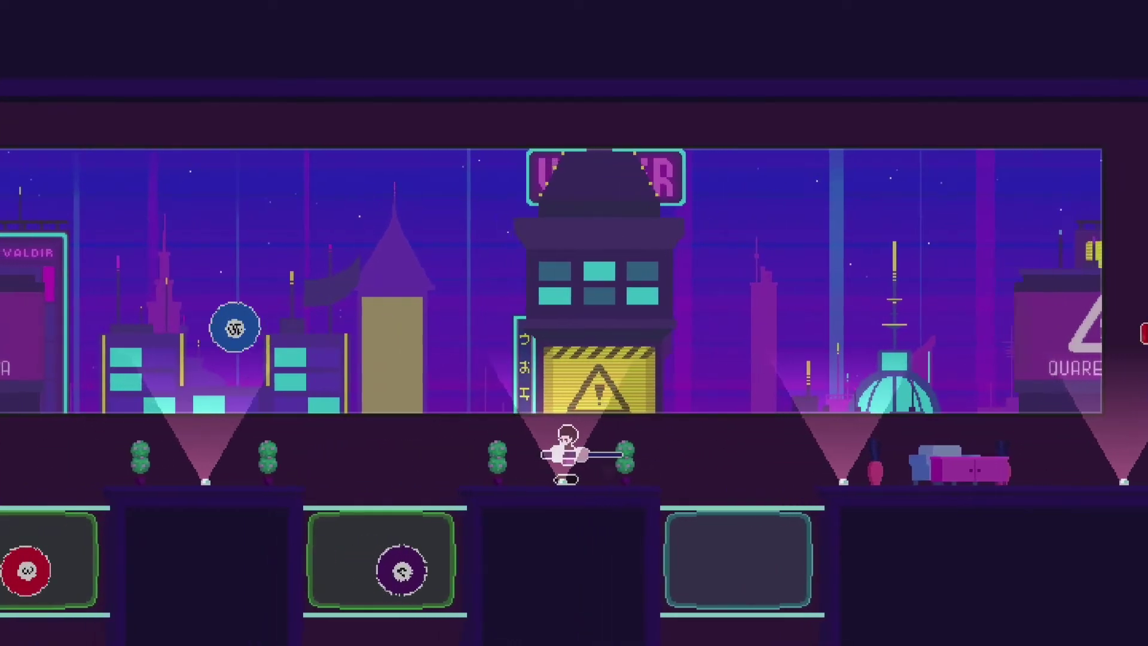
pyautogui.press('Left')
pyautogui.press('space')
pyautogui.press('Left')
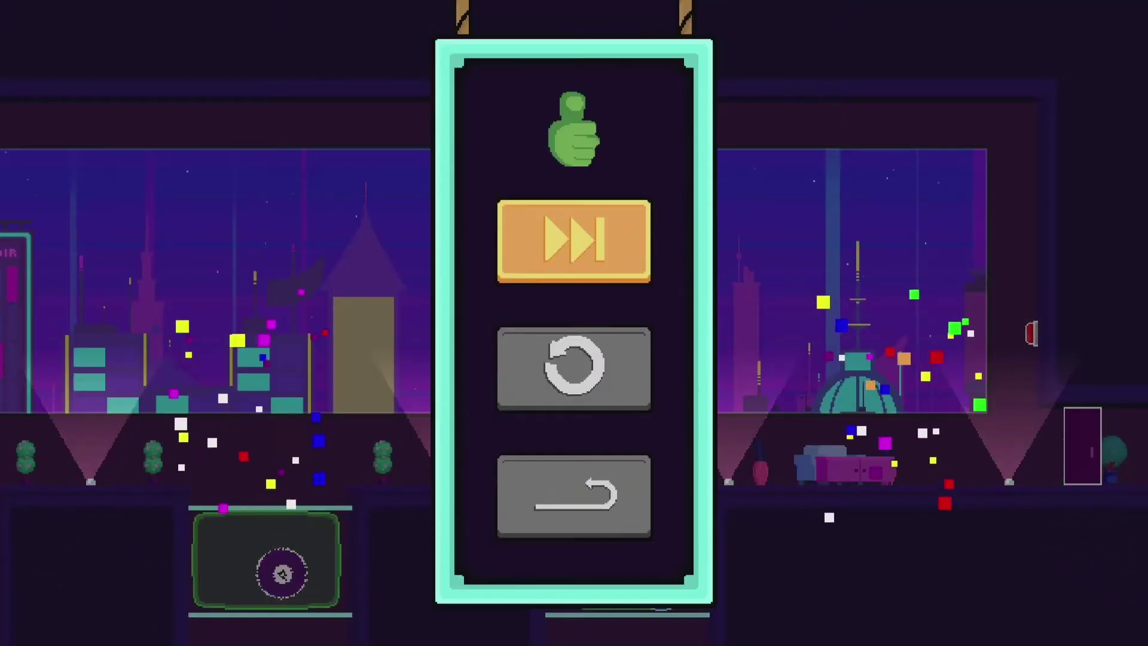
pyautogui.press('Return')
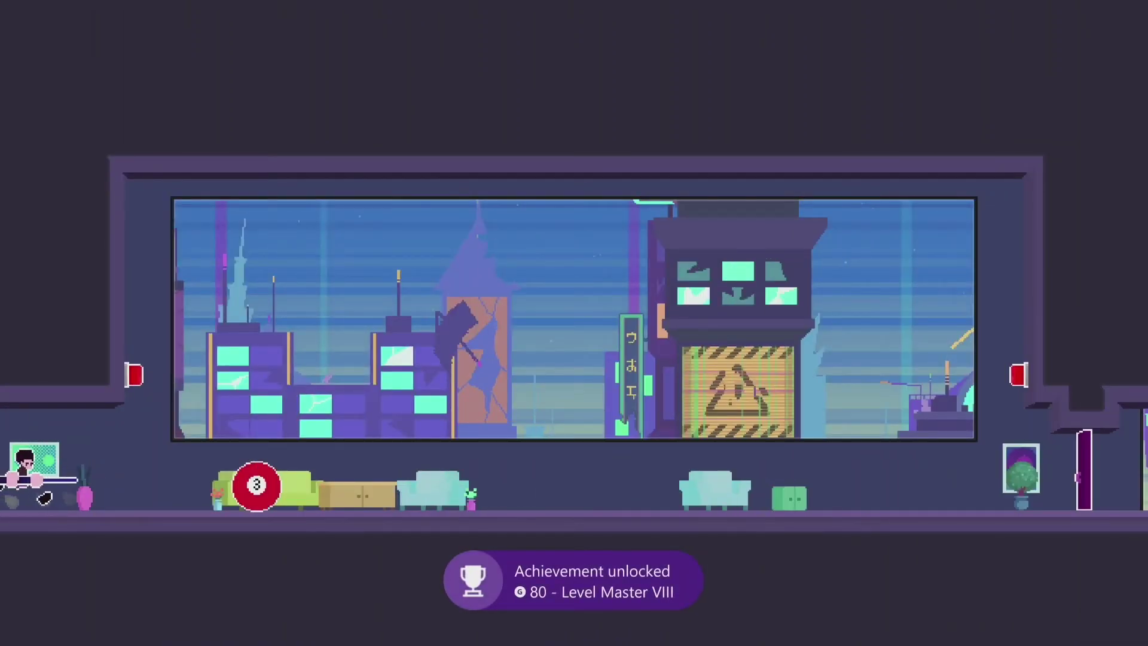
# Launch the red 3 ball and hit it up and leftward toward its target.
pyautogui.press('Right')
pyautogui.press('Right')
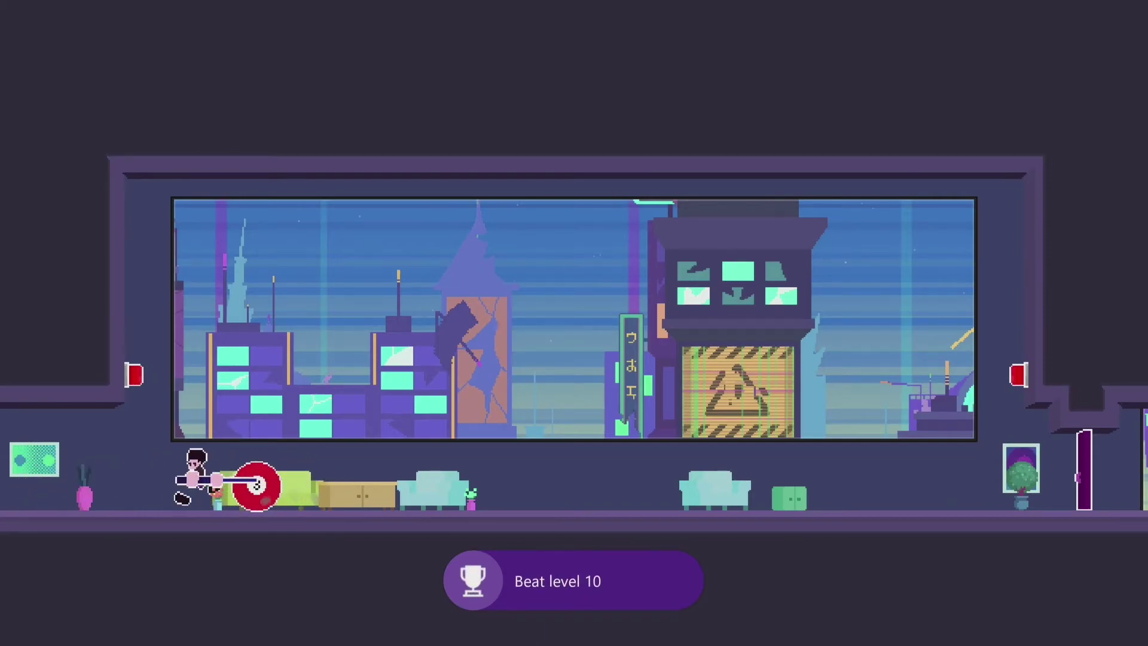
pyautogui.press('Left')
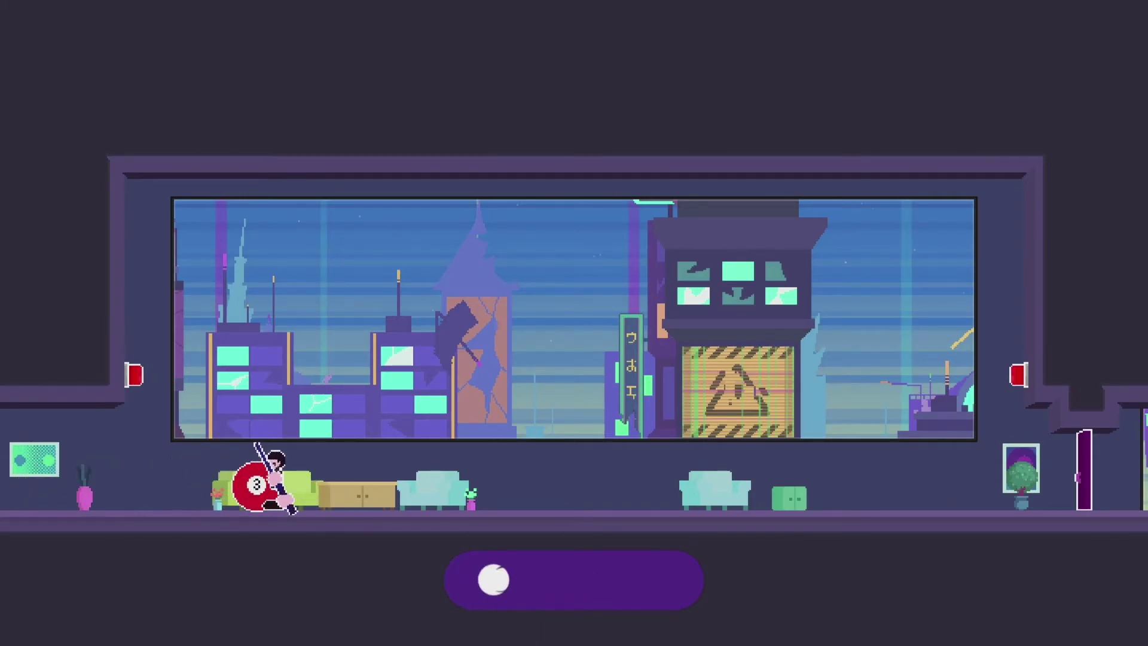
pyautogui.press('space')
pyautogui.press('Right')
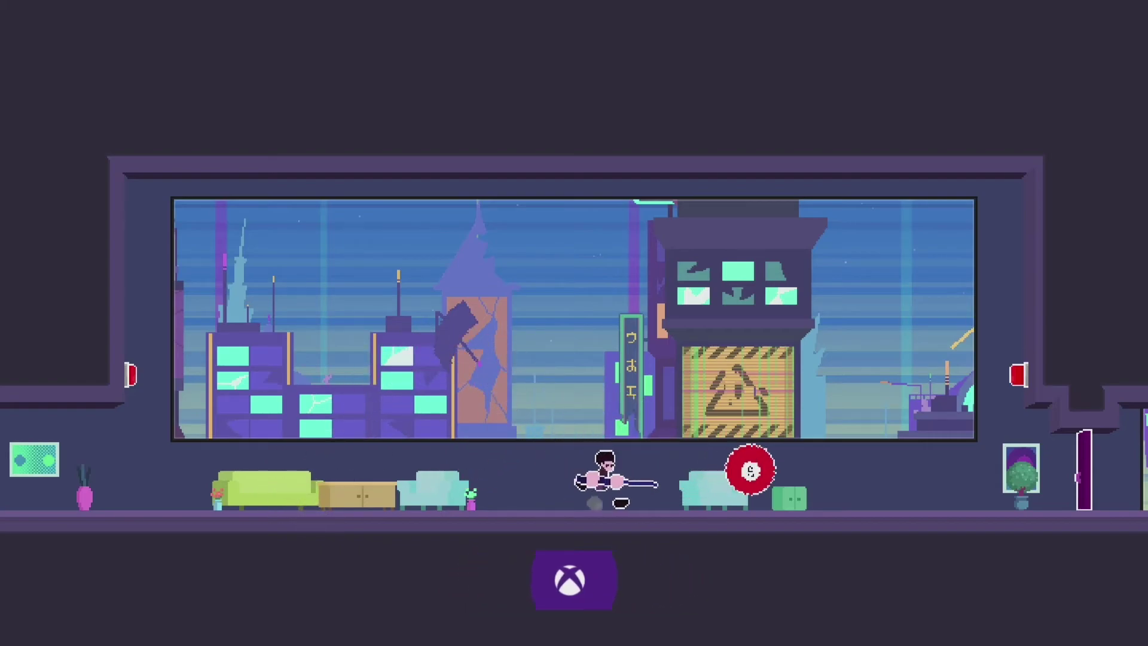
pyautogui.press('space')
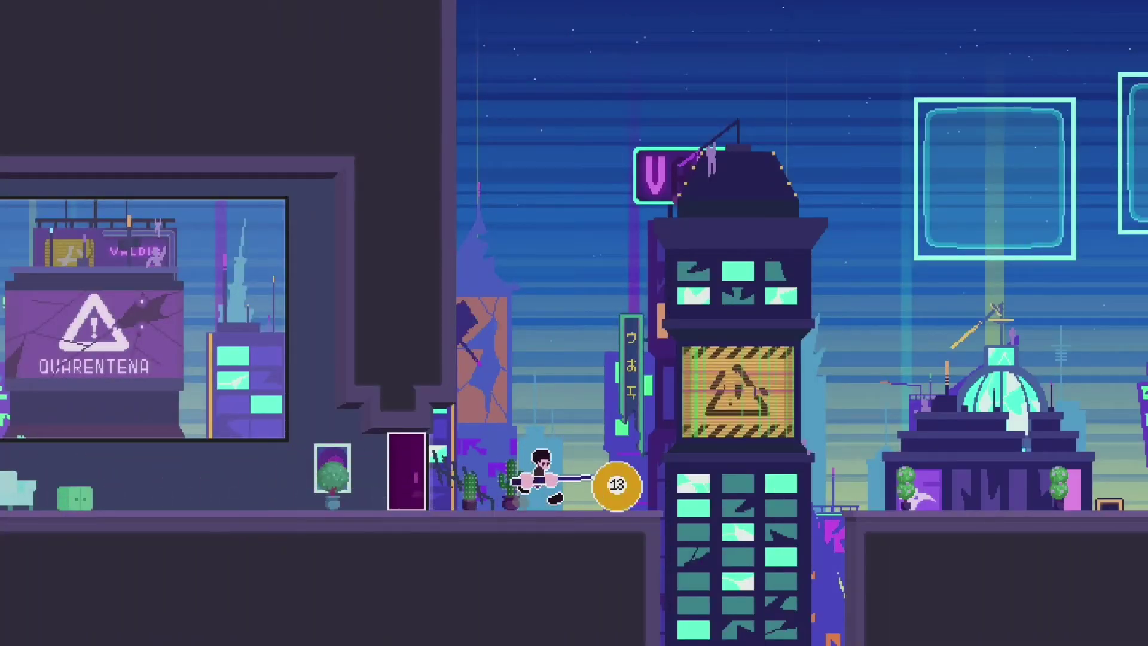
# Hit the yellow ball into the tower-top target and the blue 2 ball into the right target.
pyautogui.press('space')
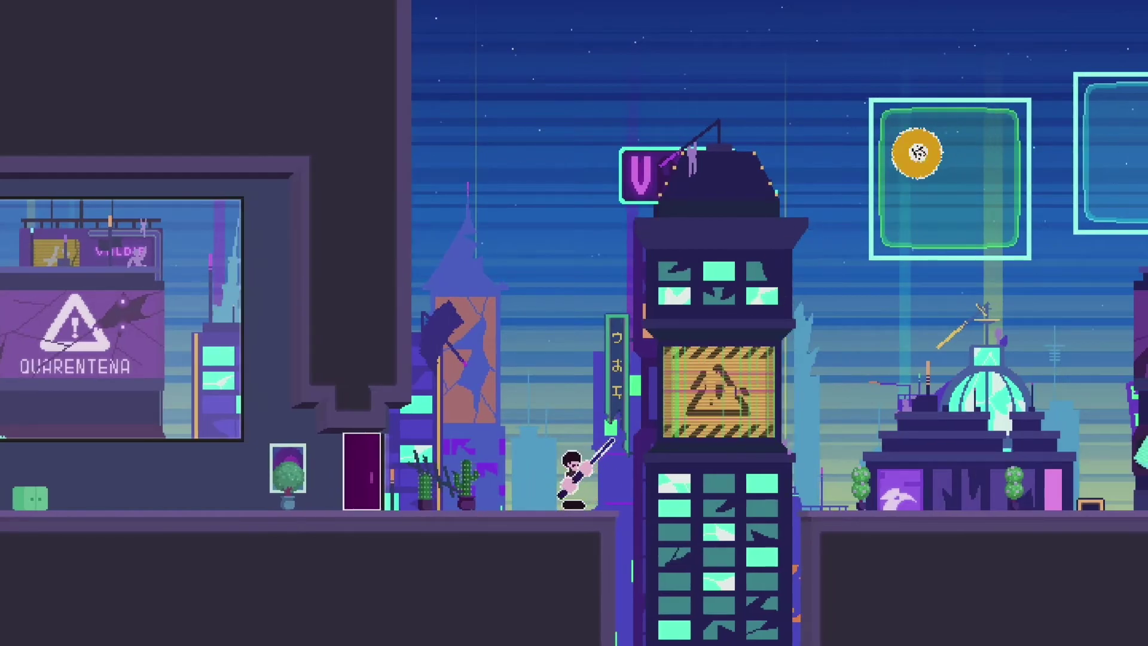
pyautogui.press('Right')
pyautogui.press('Right')
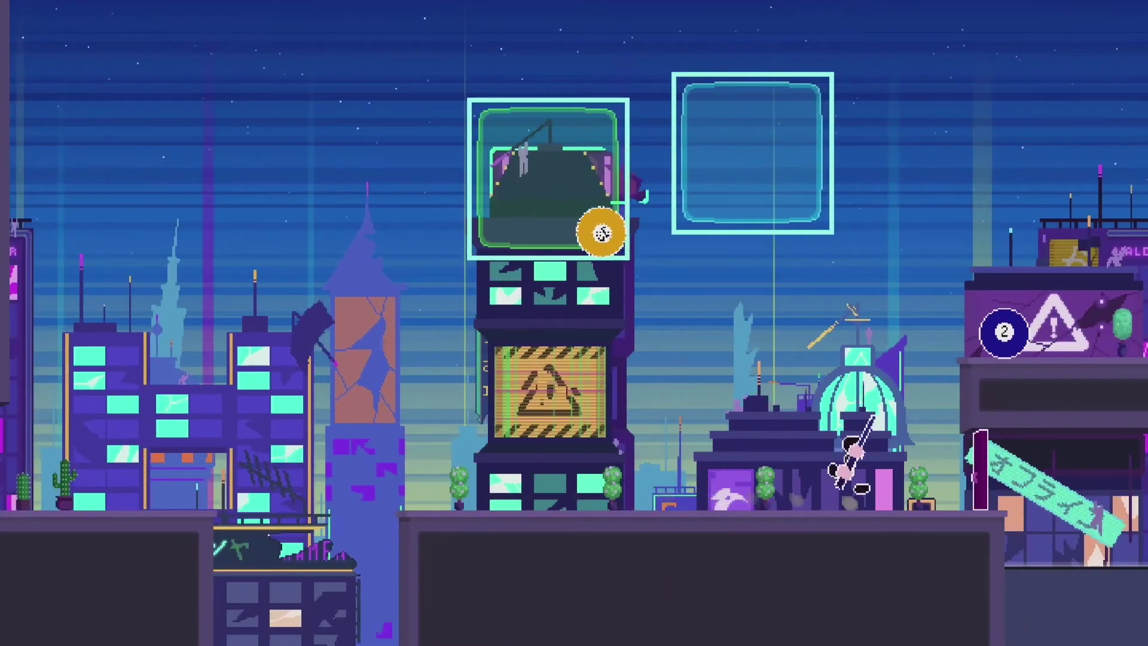
pyautogui.press('space')
pyautogui.press('Left')
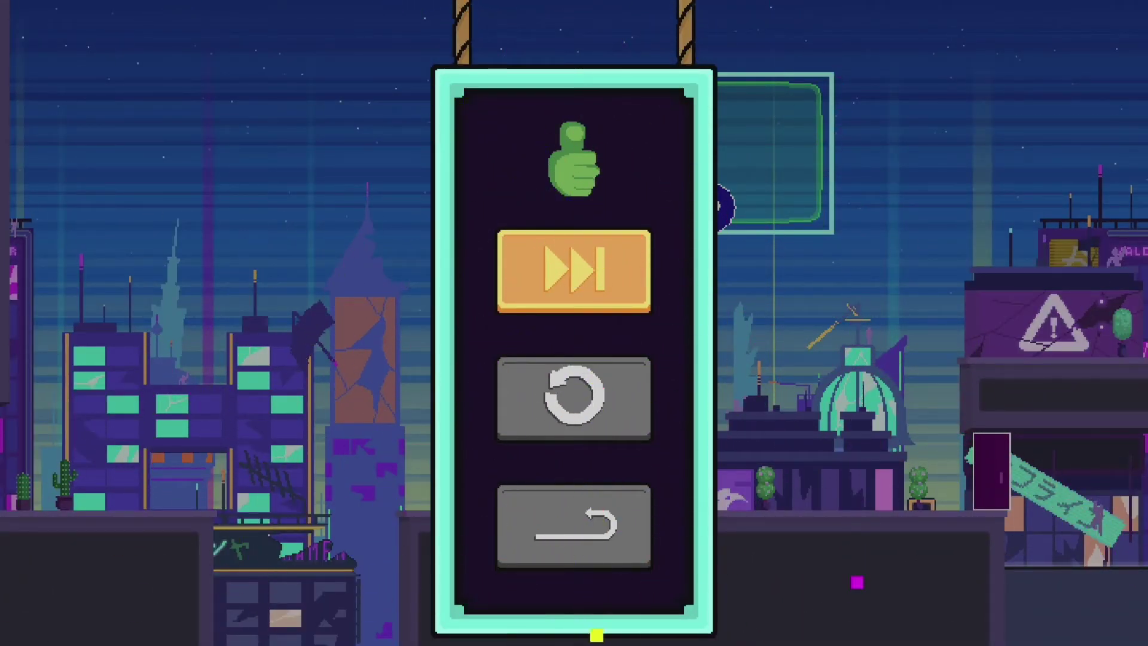
# Start the next level and view the unlocked Level Master IX (Beat level 12) achievement.
pyautogui.press('Return')
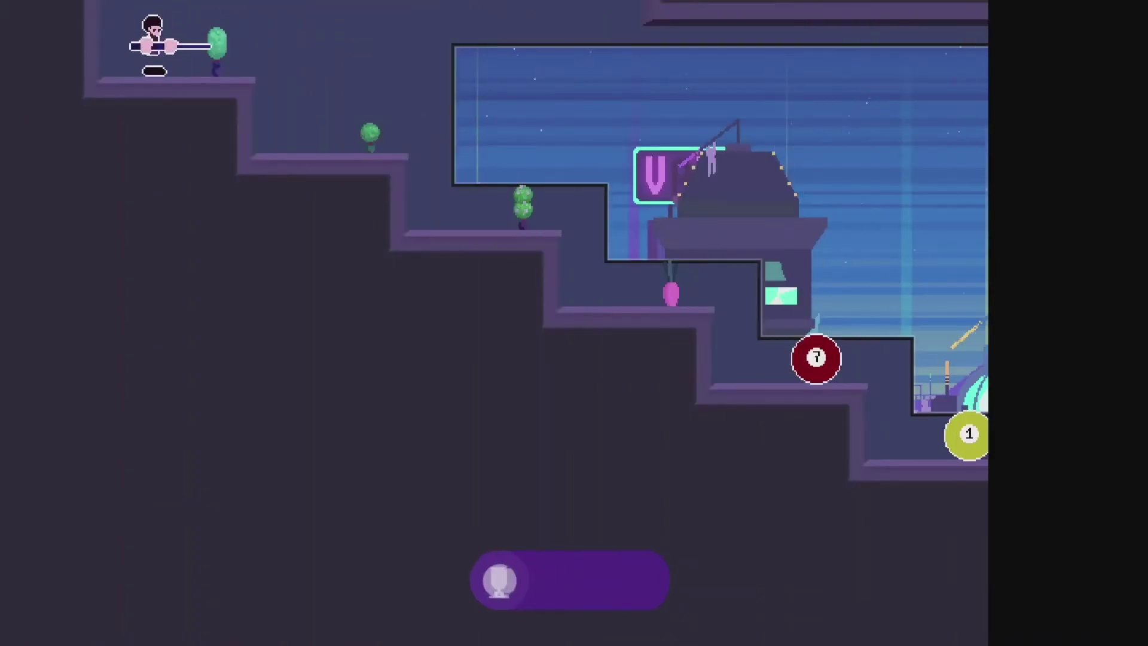
pyautogui.press('super')
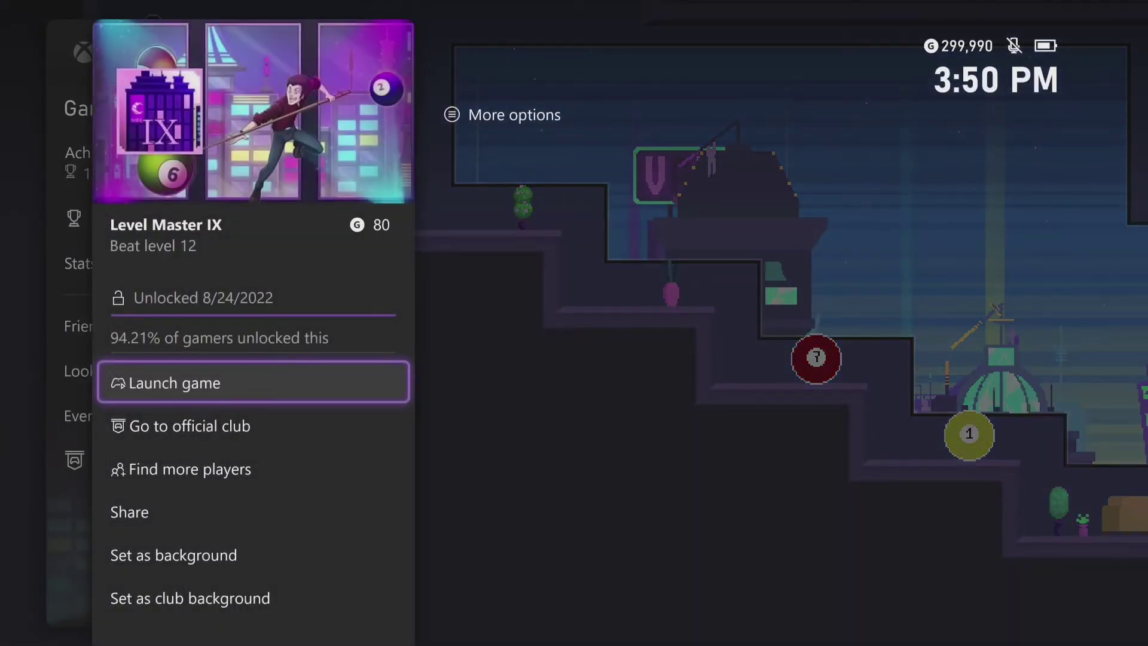